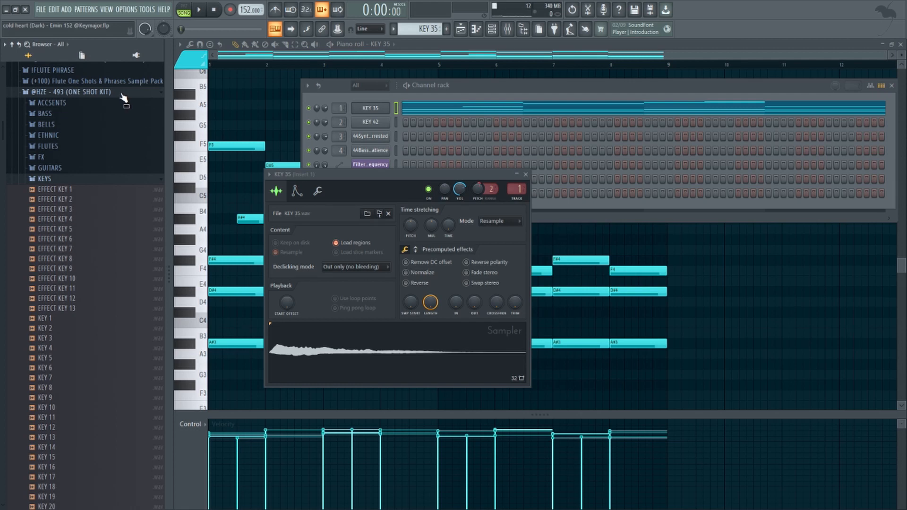
click(526, 174)
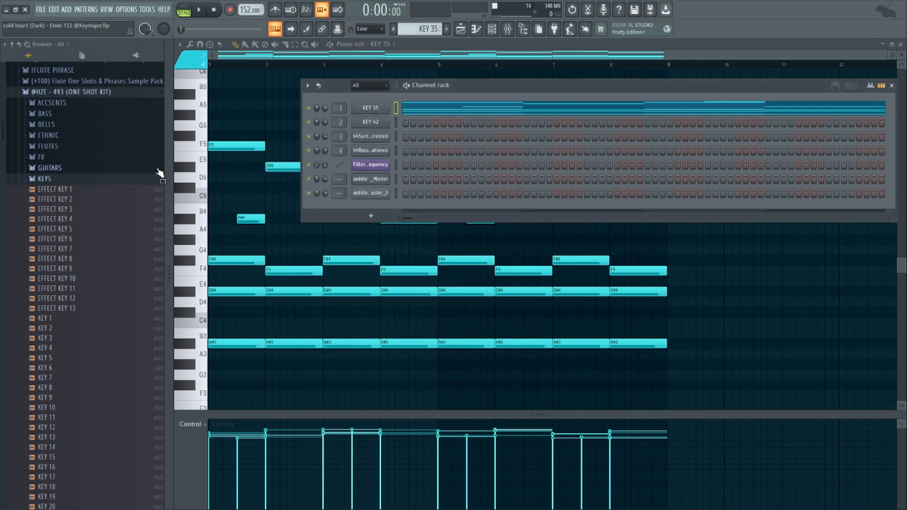
scroll(83, 176, down, 4)
scroll(70, 87, up, 4)
click(69, 178)
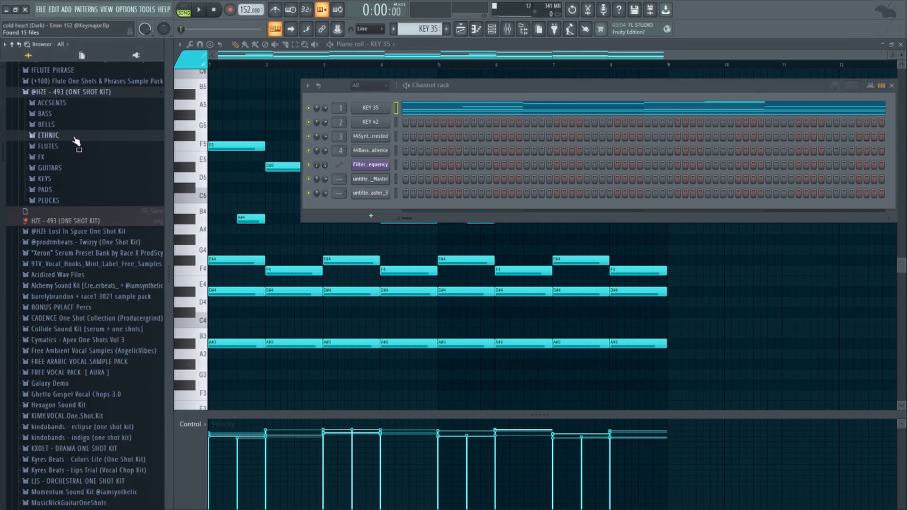
click(102, 194)
scroll(106, 222, down, 5)
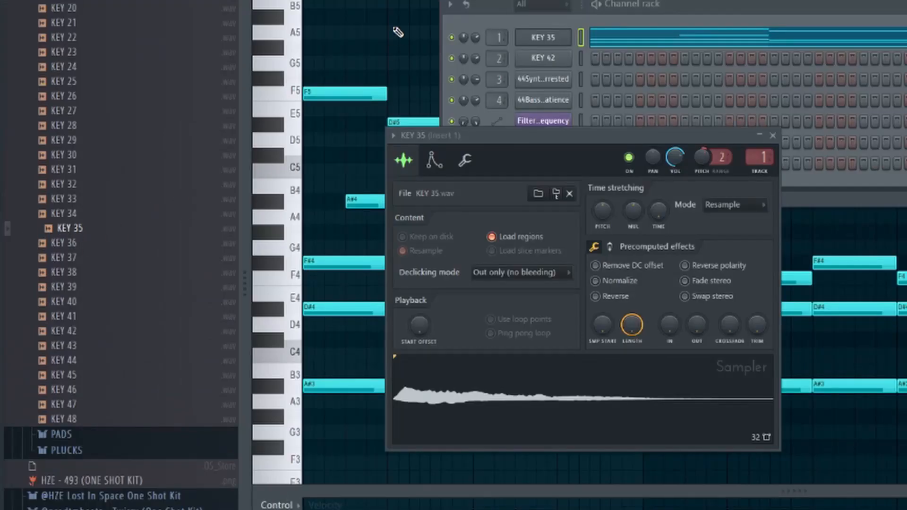
click(540, 383)
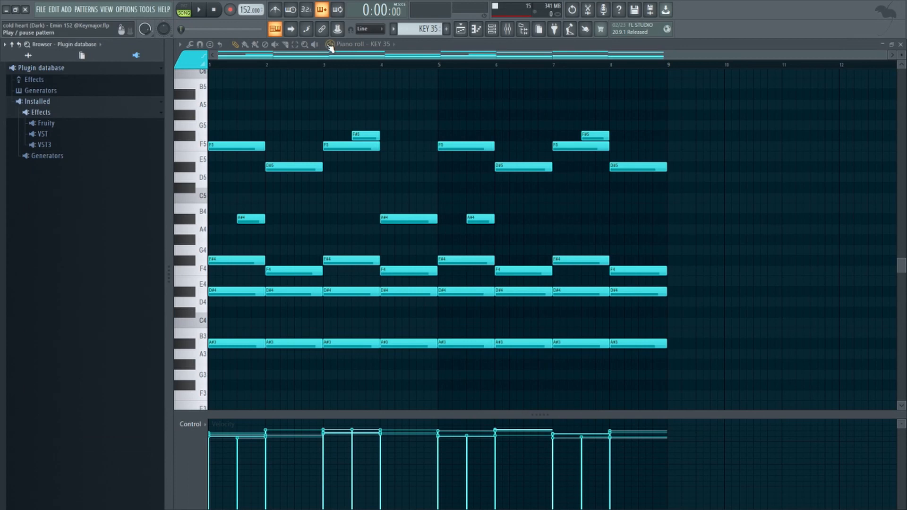
Step: Reduce the first four bars of the KEY 35 pattern to the two-bar chord progression in bars 1 and 2, and audition it
key(space)
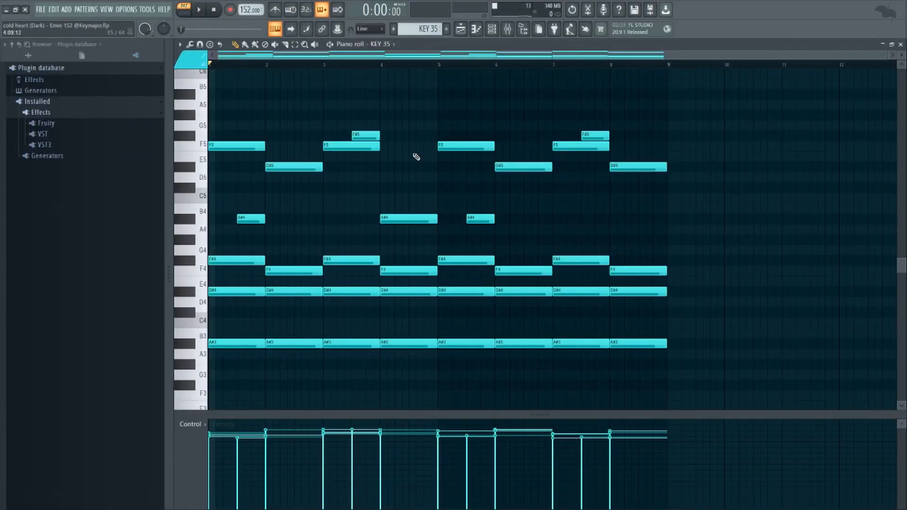
drag(399, 104, 209, 376)
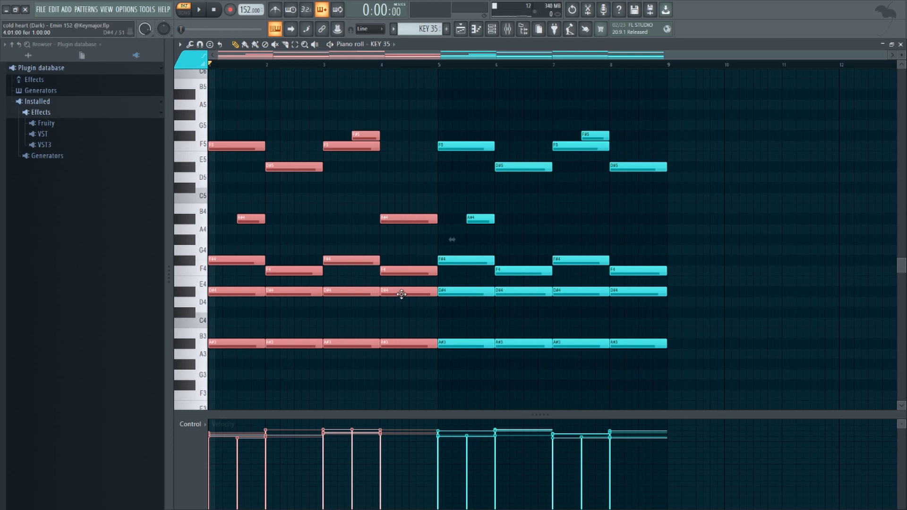
key(Delete)
drag(525, 245, 175, 356)
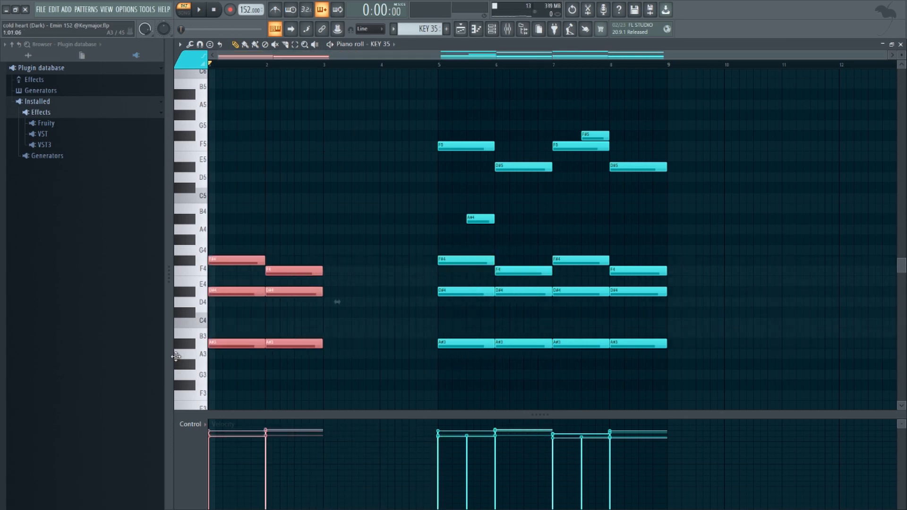
key(space)
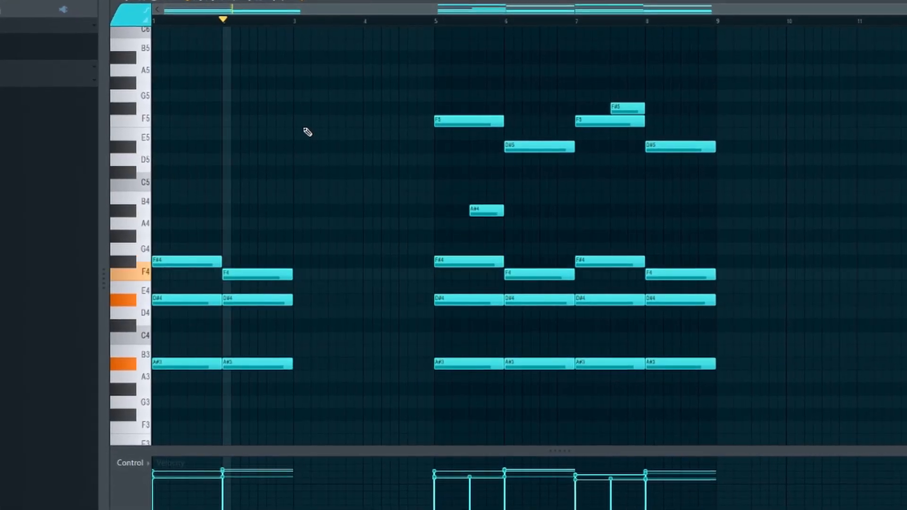
key(space)
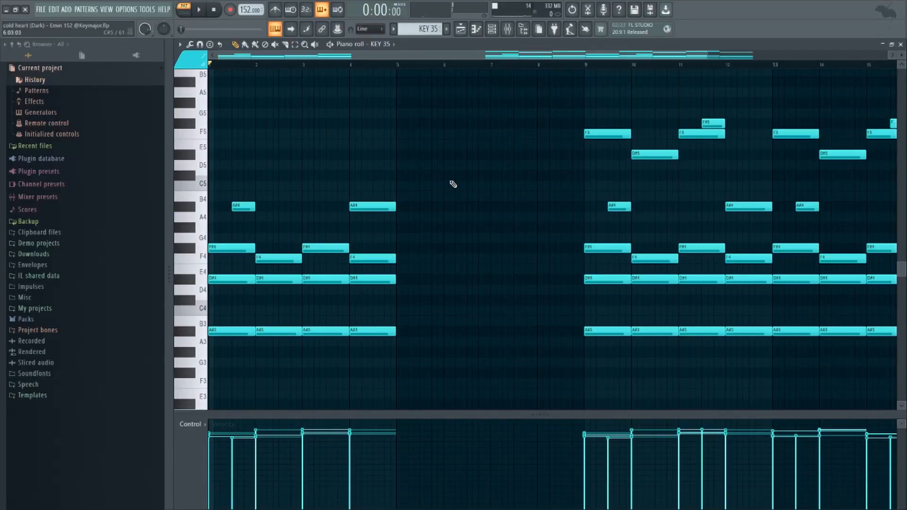
Step: Duplicate the F5 and D#5 melody notes of bars 1 and 2 into bars 3 and 4
ctrl+scroll(259, 264, down, 2)
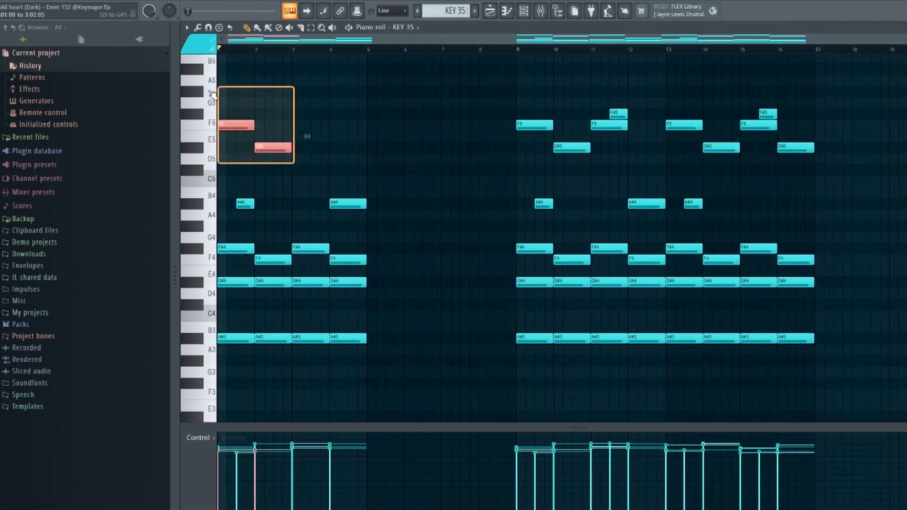
key(ctrl+b)
ctrl+click(348, 128)
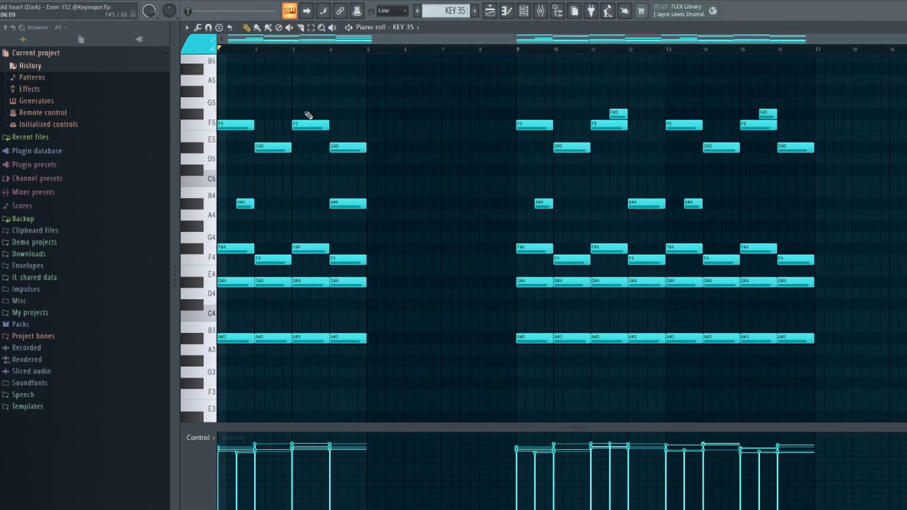
Step: Add an F#5 note in the second half of bar 3, delete bar 4's D#5 melody note, and play the phrase
click(314, 114)
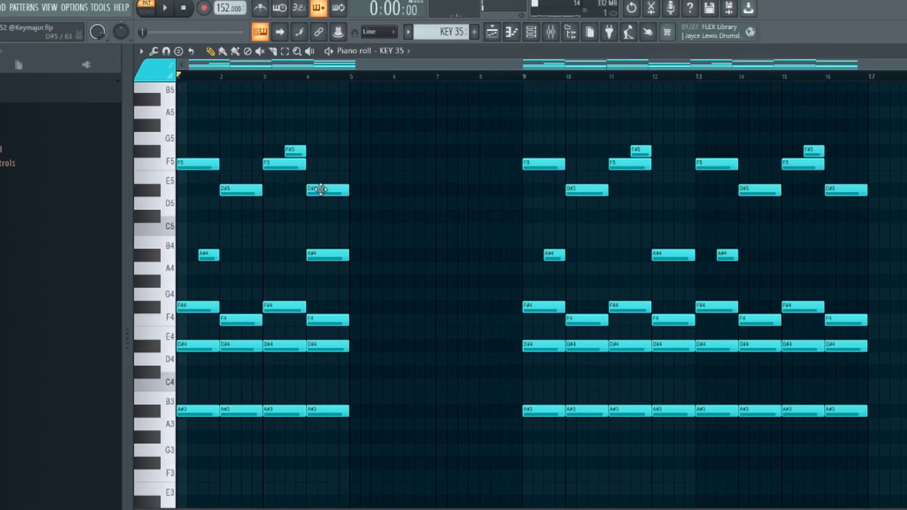
right_click(321, 189)
key(space)
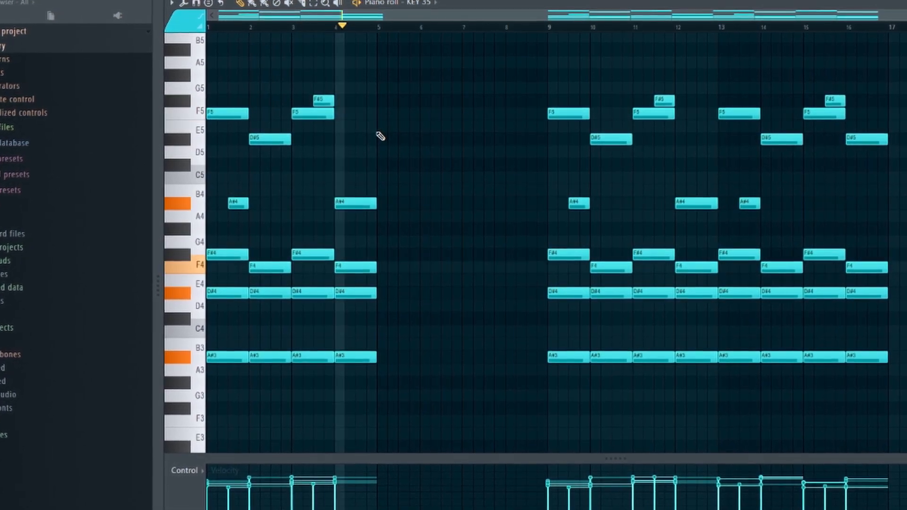
key(space)
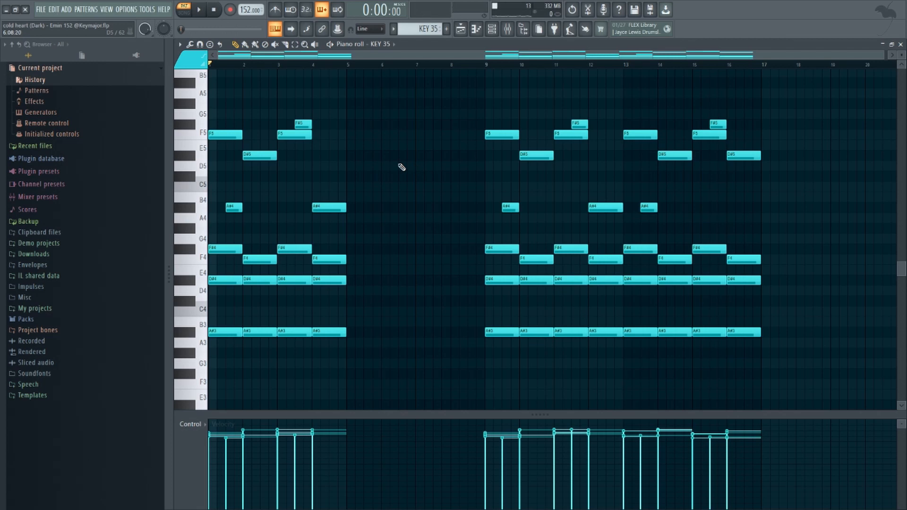
Step: Duplicate the four-bar phrase into bars 5 to 8 and raise bar 8's A#4 note to D#5
drag(399, 366, 211, 109)
key(ctrl+b)
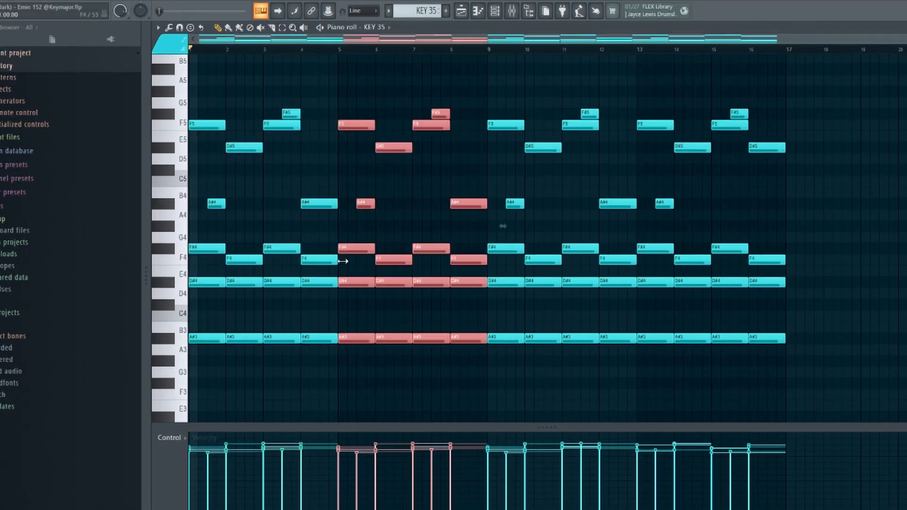
ctrl+click(433, 193)
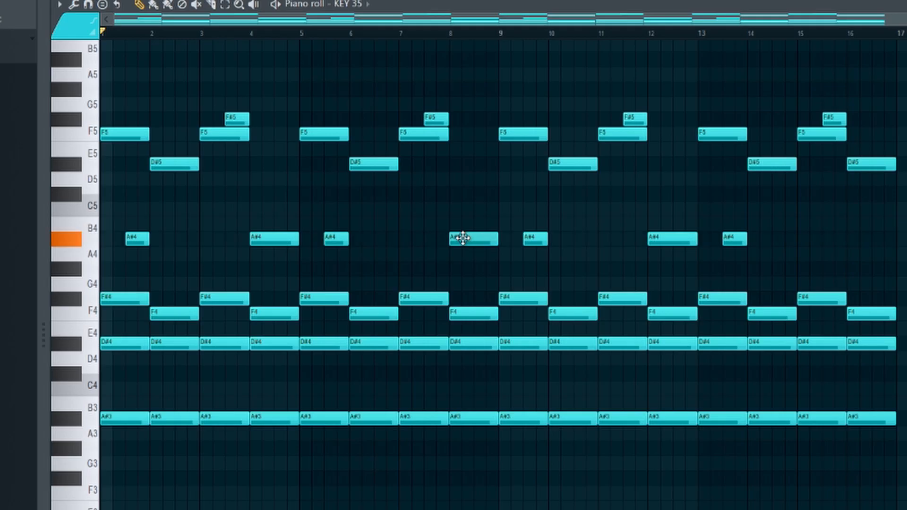
drag(462, 197, 463, 134)
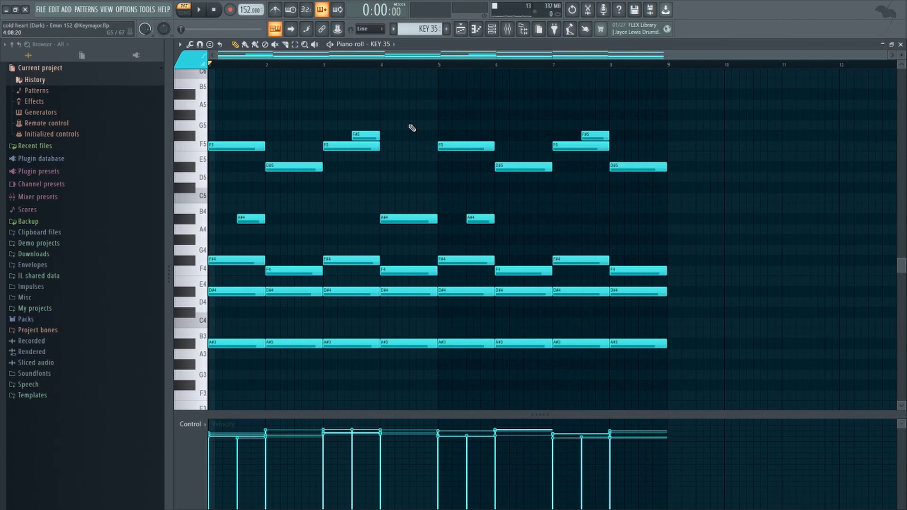
Step: Try randomizing the note velocities of the KEY 35 pattern with the piano roll randomizer
key(alt+r)
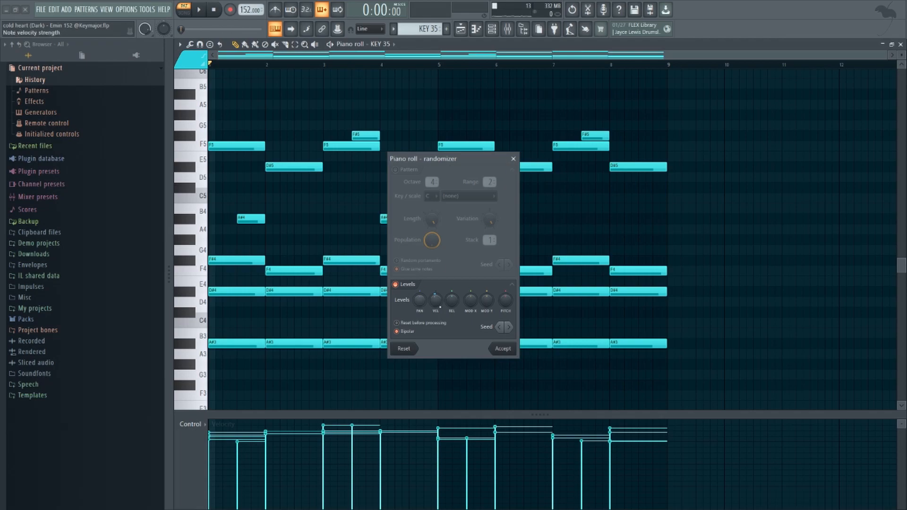
drag(436, 301, 436, 288)
mouse_move(426, 323)
mouse_down()
mouse_move(427, 313)
mouse_move(426, 334)
mouse_up()
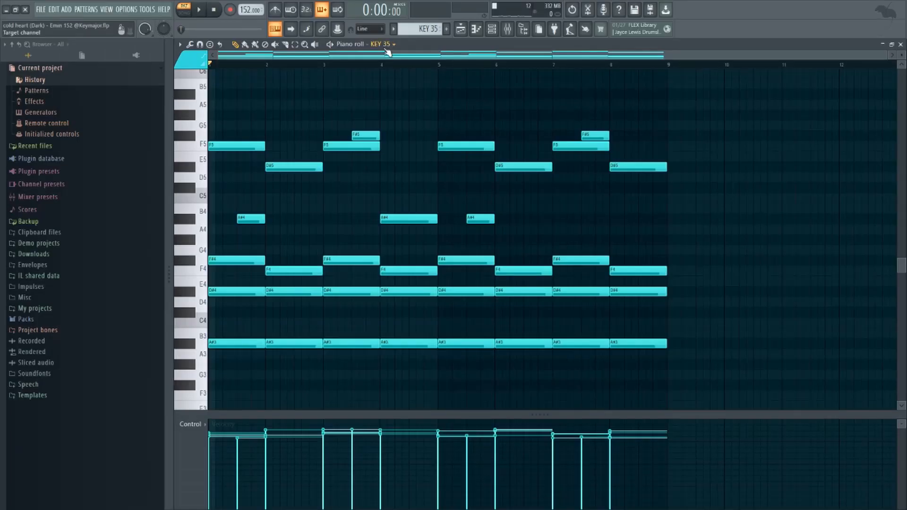
Step: Examine the sampler settings of the KEY 35 channel
right_click(387, 46)
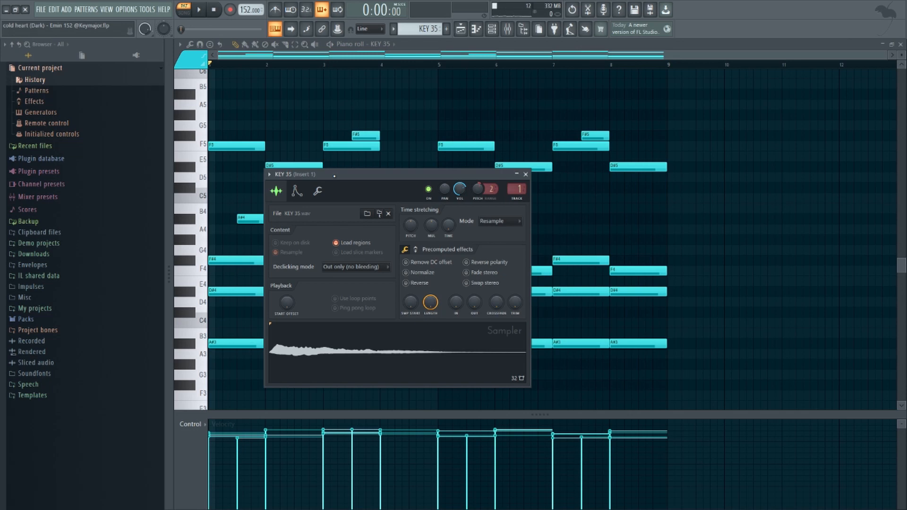
drag(334, 175, 330, 139)
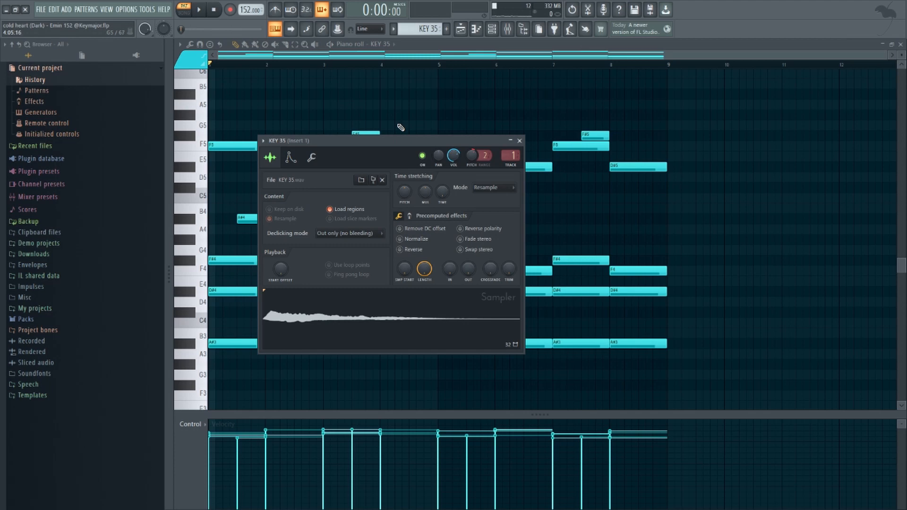
key(Escape)
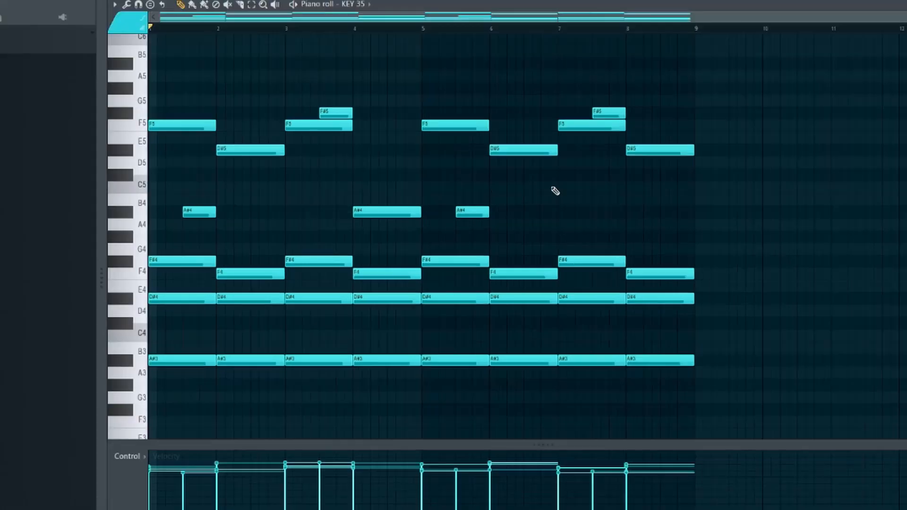
Step: Try the randomizer on the note levels and the strumizer's start time strength on the chords, discarding both
key(alt+r)
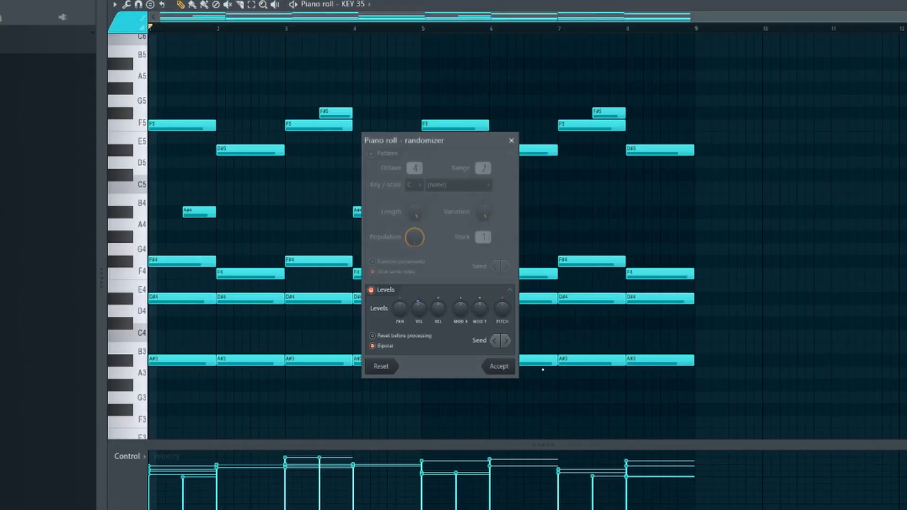
click(512, 140)
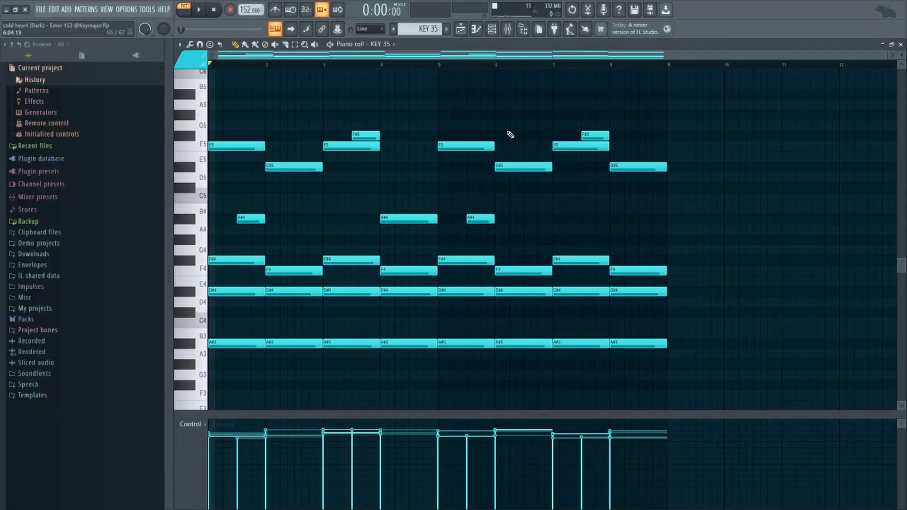
key(alt+s)
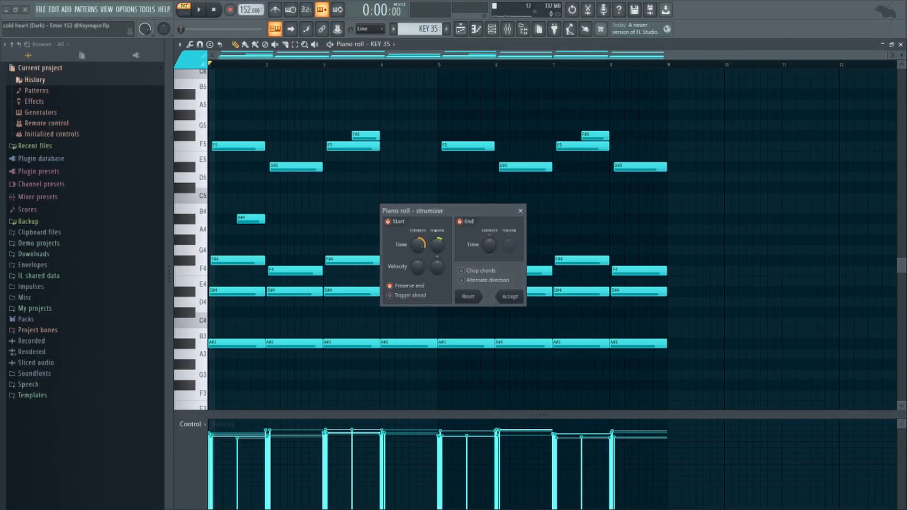
drag(418, 245, 418, 253)
click(521, 210)
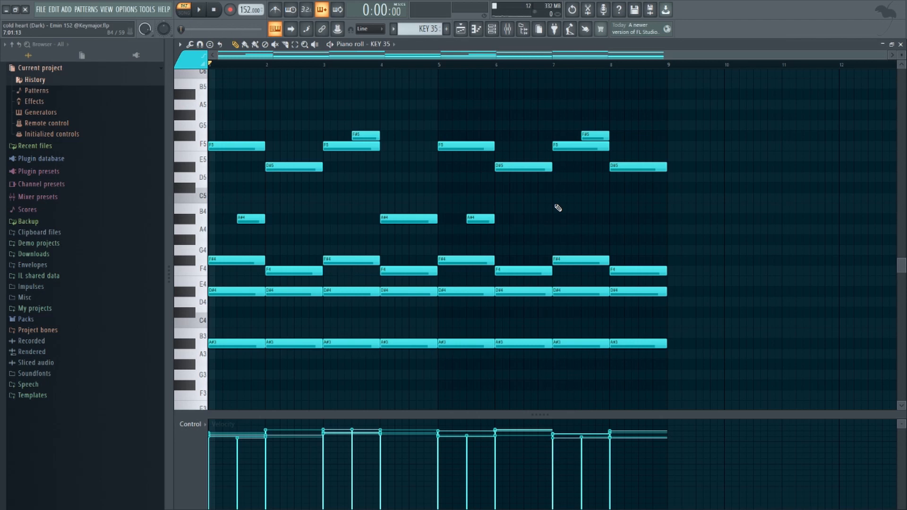
Step: Examine the effects on mixer track Insert 1, including the Ambience reverb settings
scroll(254, 168, up, 4)
scroll(274, 195, down, 4)
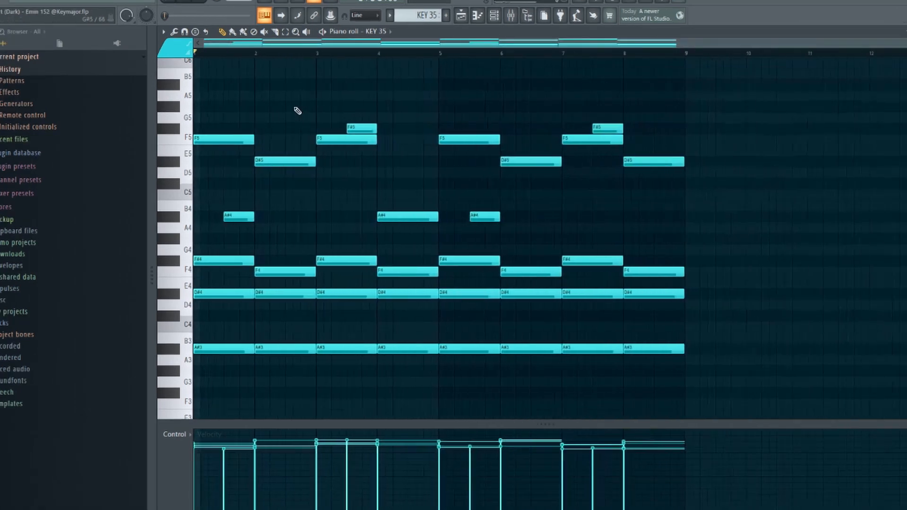
scroll(304, 142, up, 2)
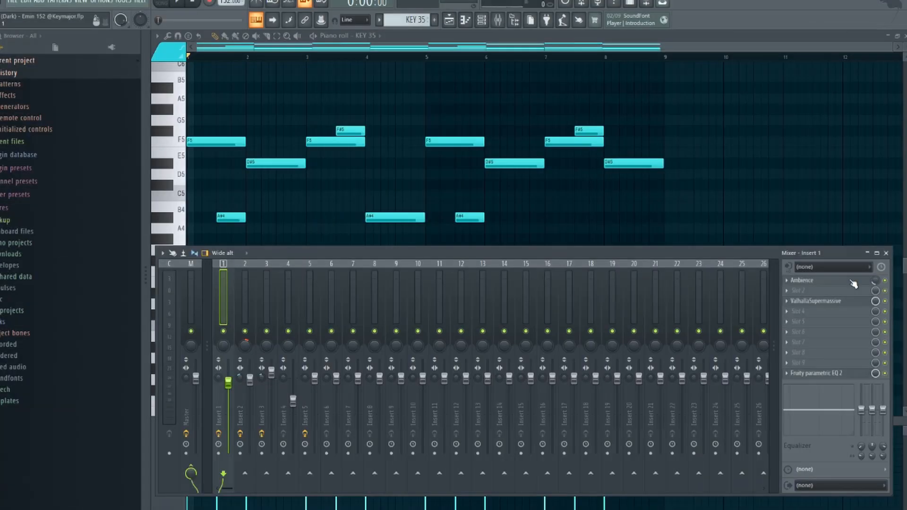
click(871, 282)
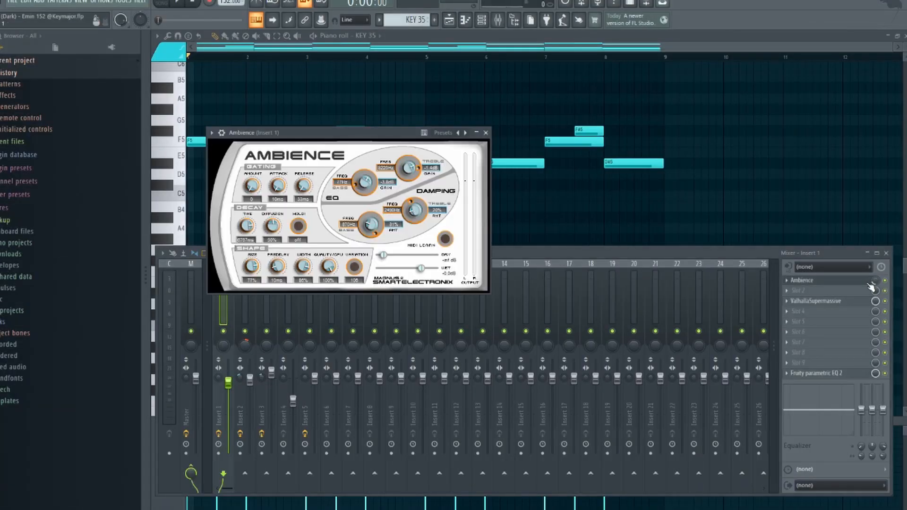
click(870, 284)
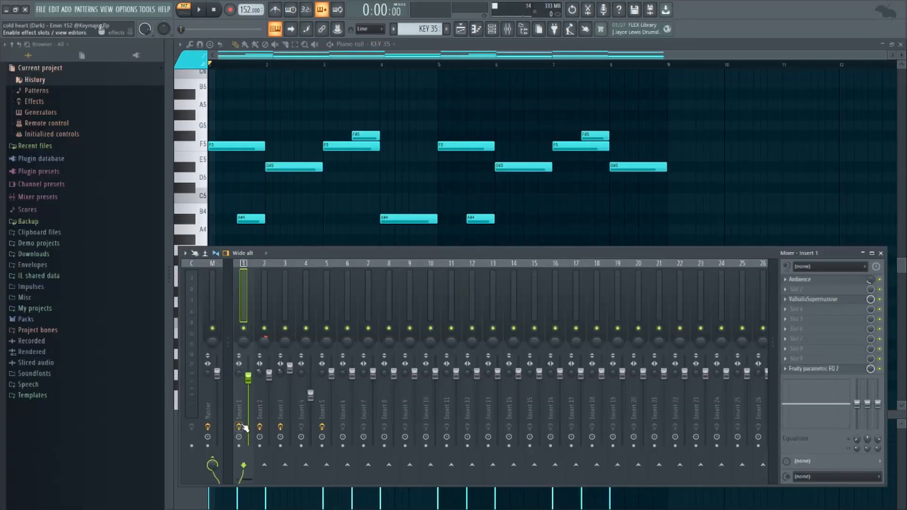
Step: Play the KEY 35 melody with Insert 1's effects bypassed and with them re-enabled to compare the sound
key(F9)
key(space)
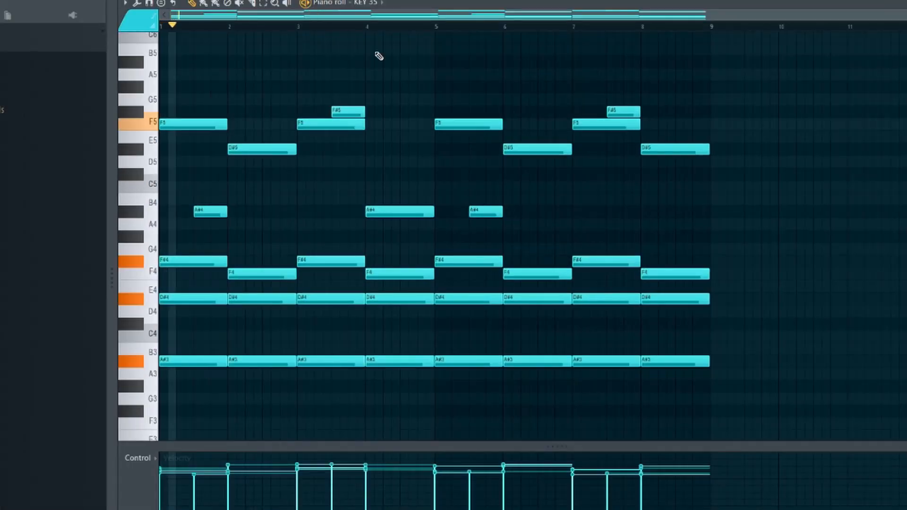
scroll(416, 101, up, 2)
scroll(428, 82, down, 2)
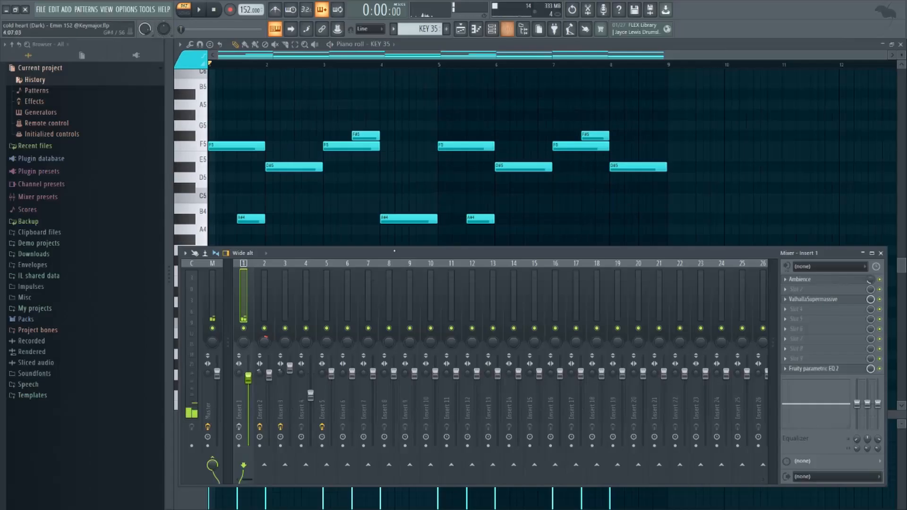
click(239, 426)
key(space)
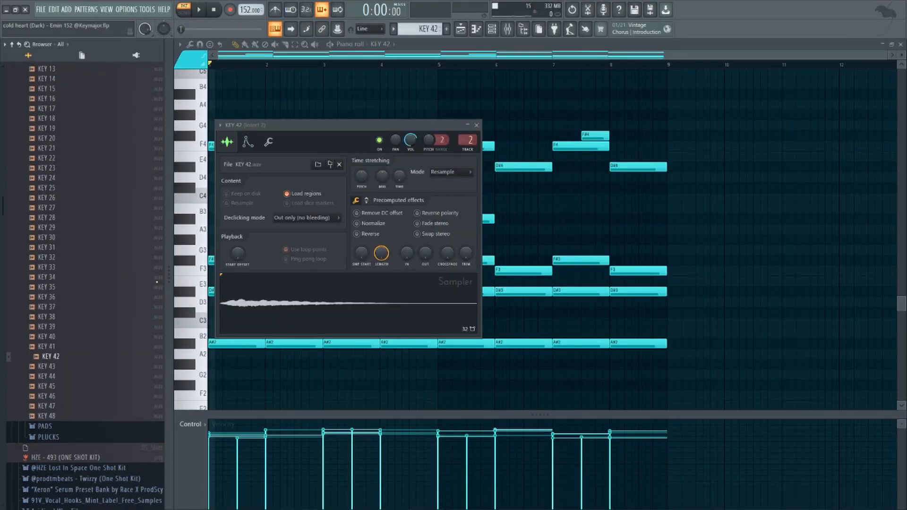
Step: Review the KEY 42 sample's source folder and play the KEY 42 channel's pattern
scroll(76, 178, up, 8)
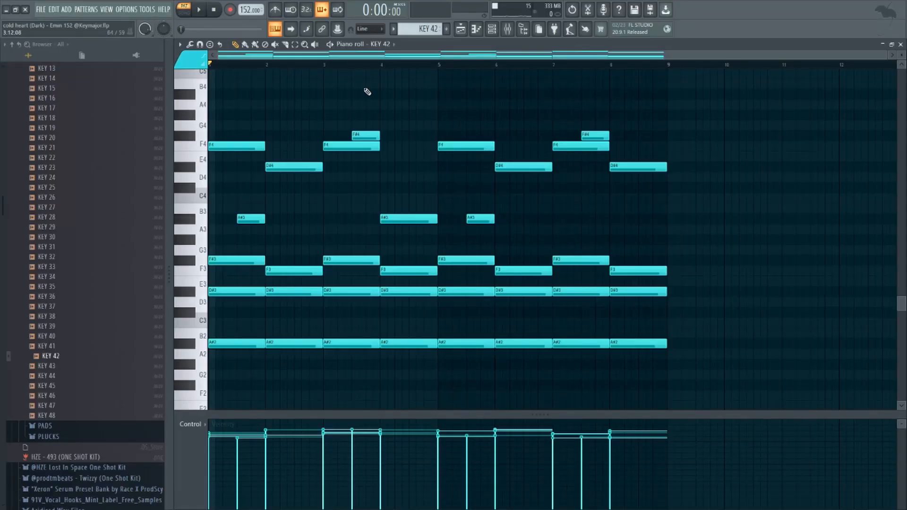
key(space)
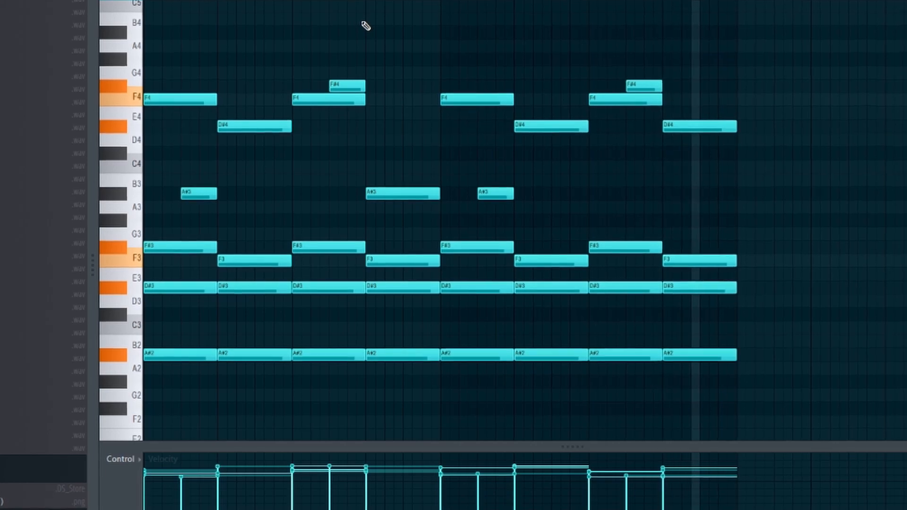
Step: Examine the Ambience reverb and Fruity parametric EQ 2 settings on mixer track Insert 2
key(space)
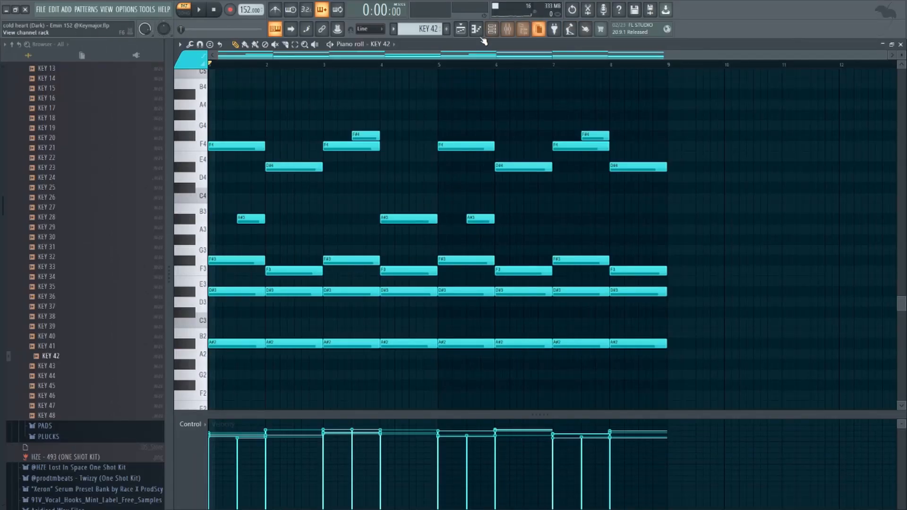
click(508, 29)
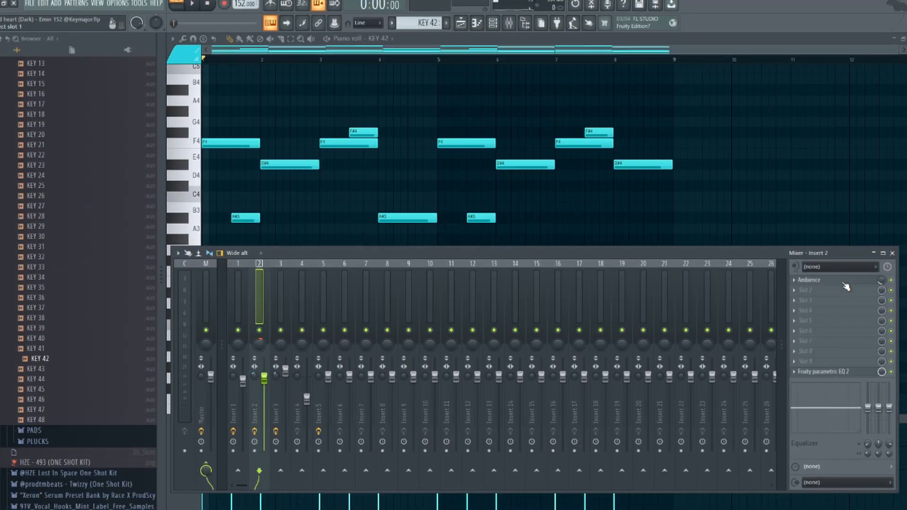
click(844, 282)
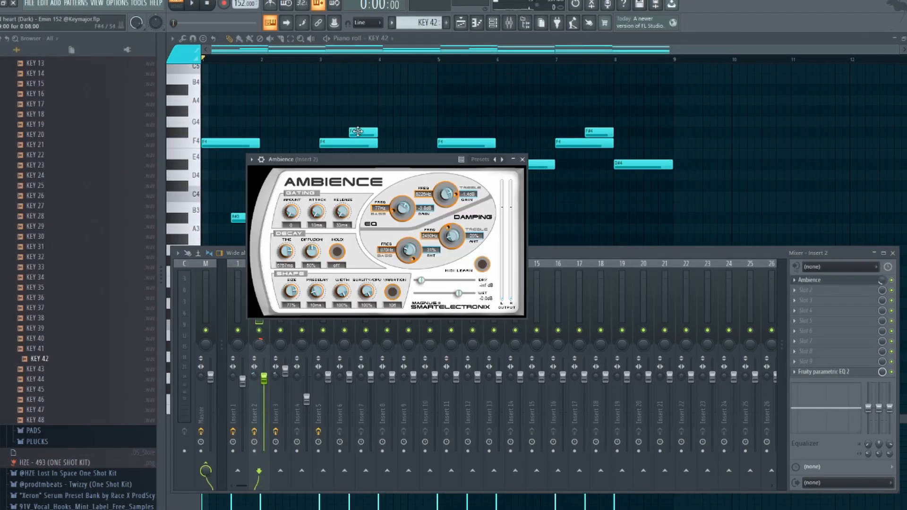
drag(401, 155, 375, 98)
click(846, 282)
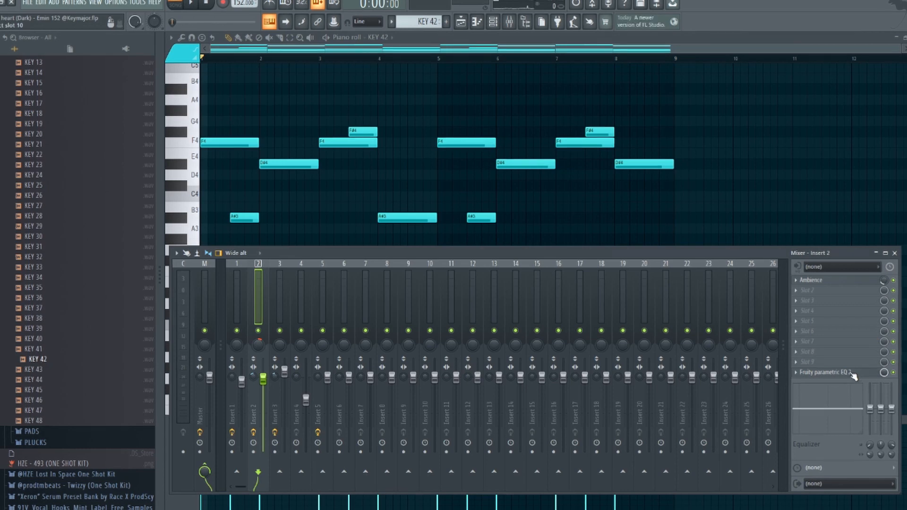
click(851, 373)
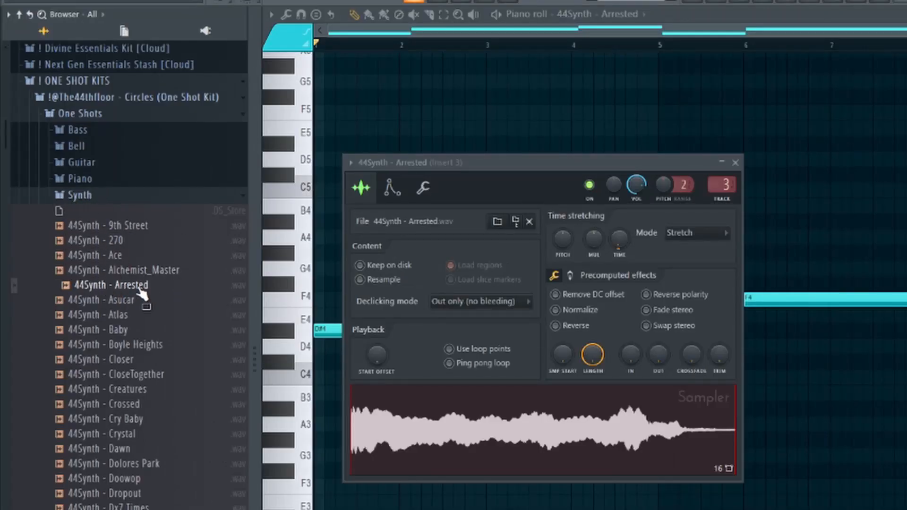
Step: Review the 44Synth - Arrested sample's source folder and play the pattern of its channel
drag(143, 295, 547, 437)
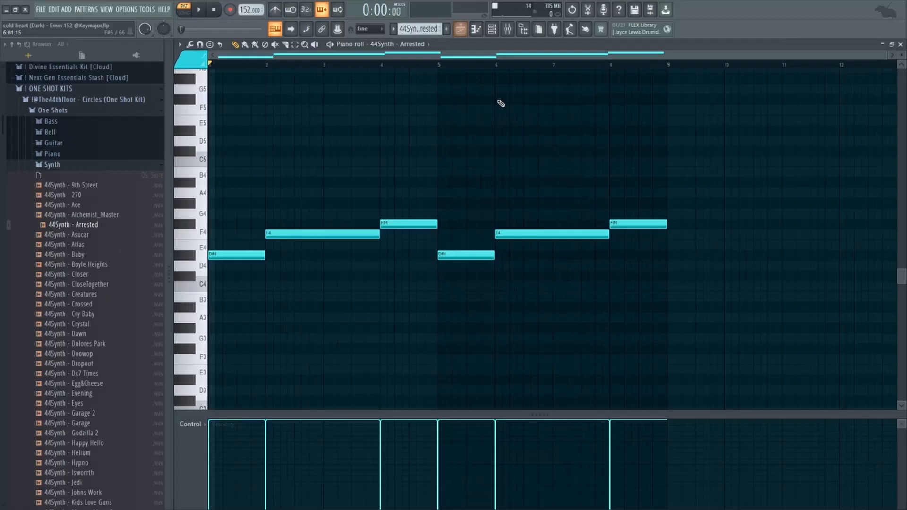
scroll(499, 108, up, 1)
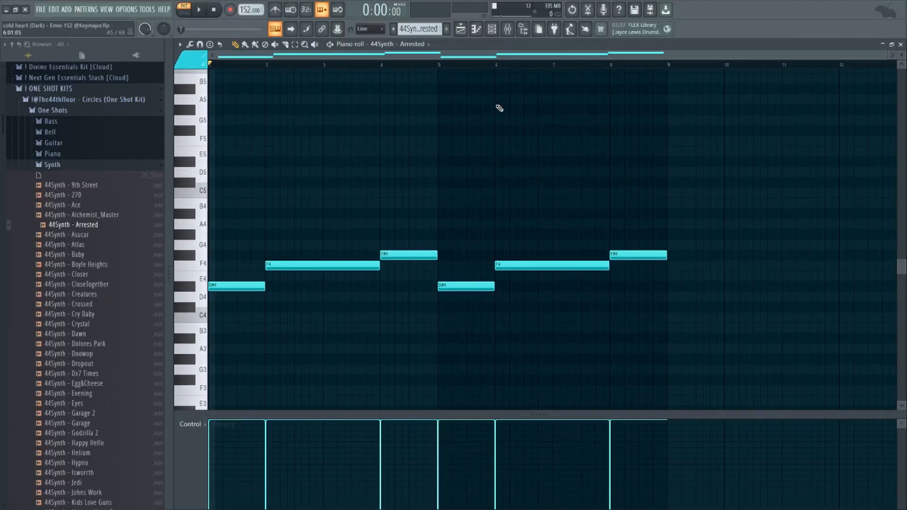
key(space)
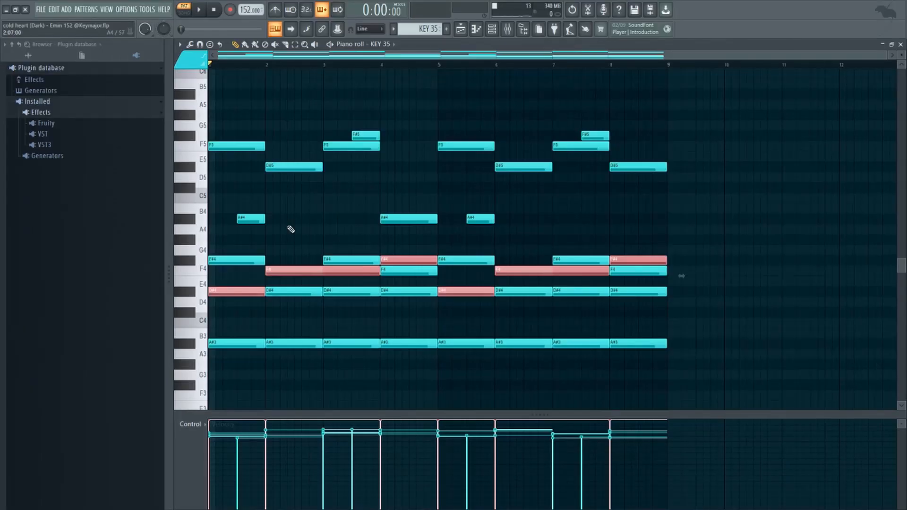
Step: Compare the KEY 35 notes with the 44Synth - Arrested melody and its repeated four-bar phrase
scroll(286, 228, up, 3)
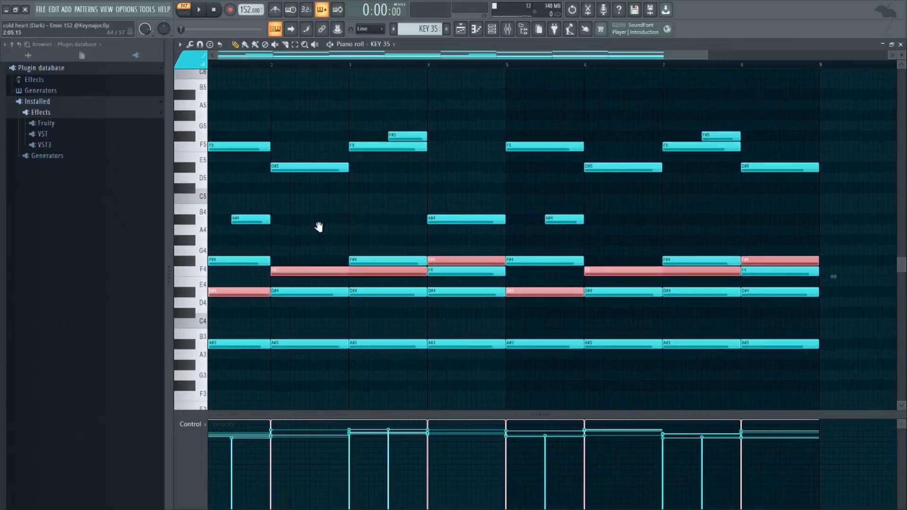
scroll(318, 227, down, 1)
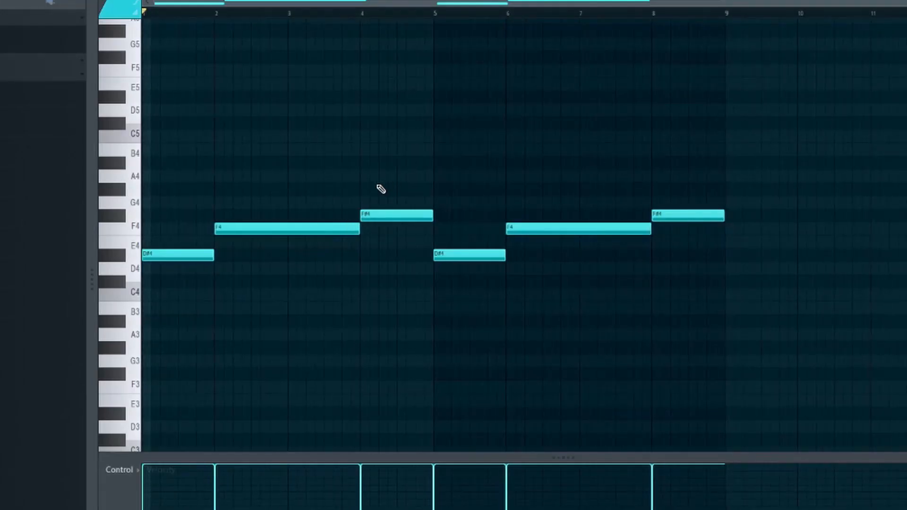
drag(379, 188, 160, 273)
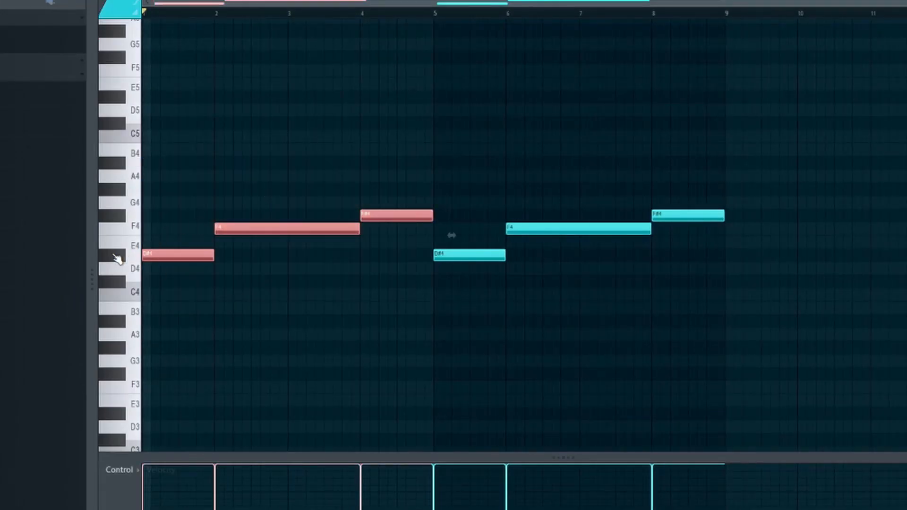
right_click(263, 158)
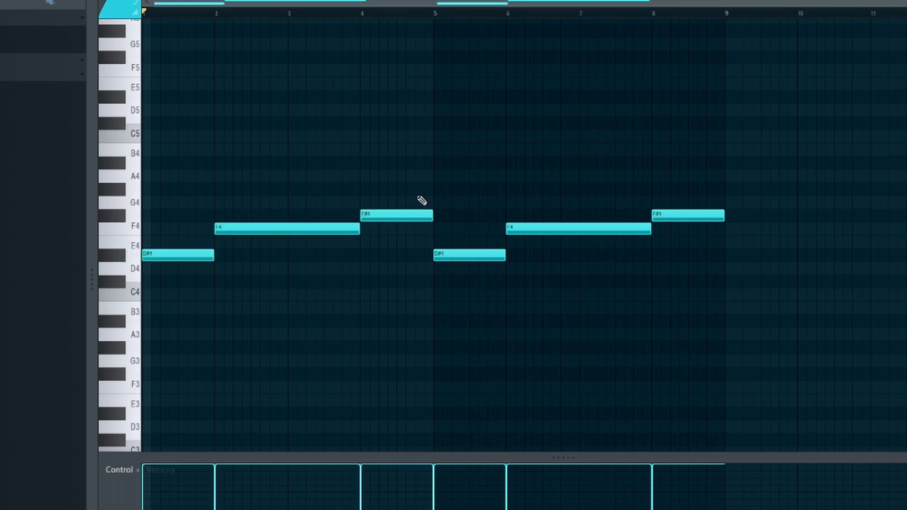
drag(506, 181, 142, 300)
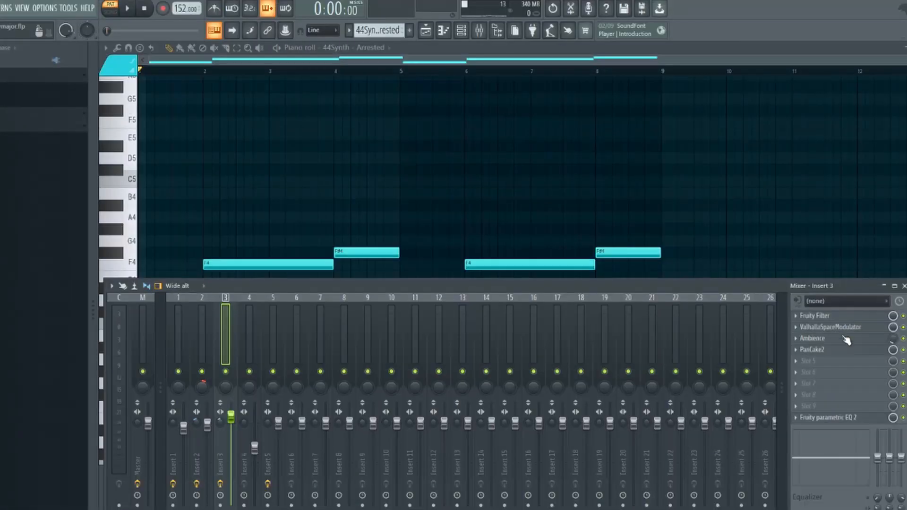
Step: Examine Insert 3's Ambience, ValhallaSpaceModulator, Fruity parametric EQ 2 and Fruity Filter settings
click(841, 340)
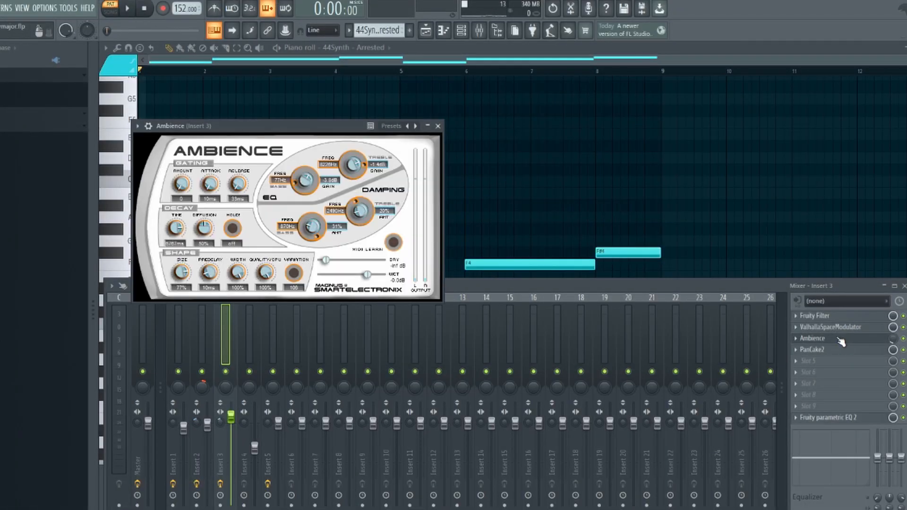
click(438, 126)
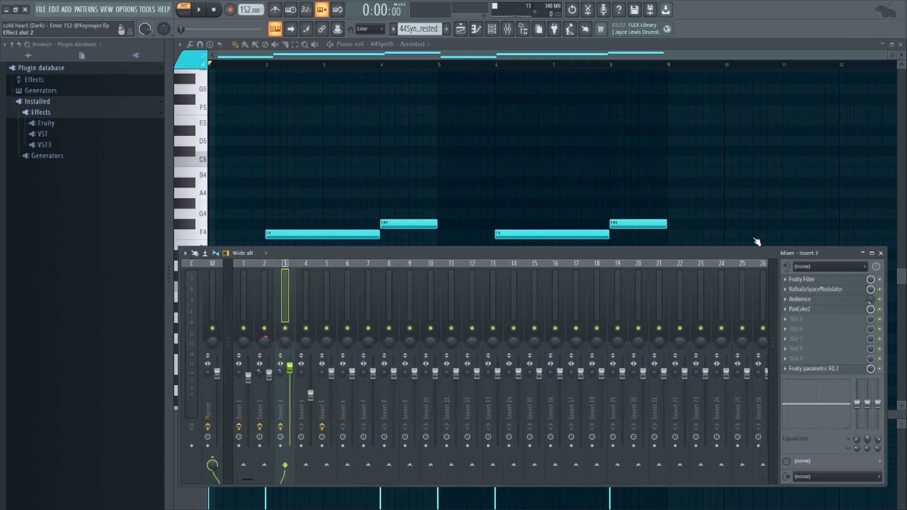
click(815, 289)
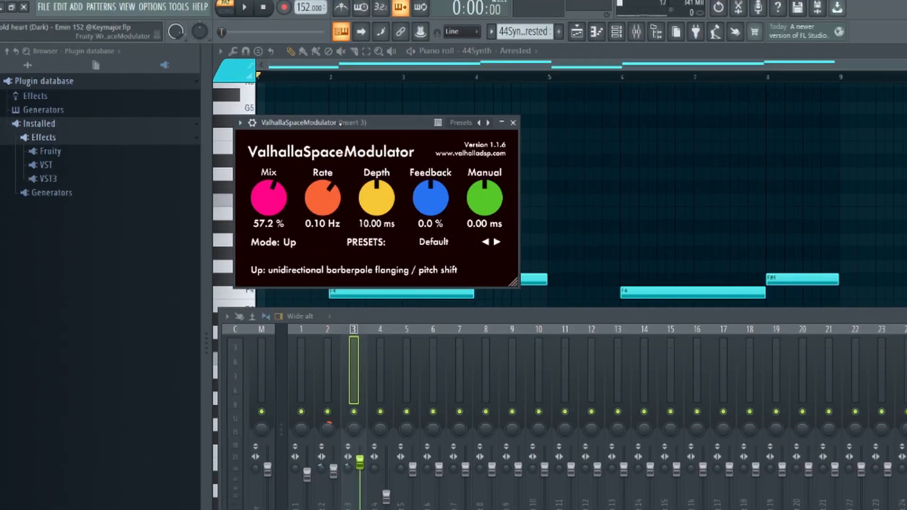
drag(341, 123, 378, 130)
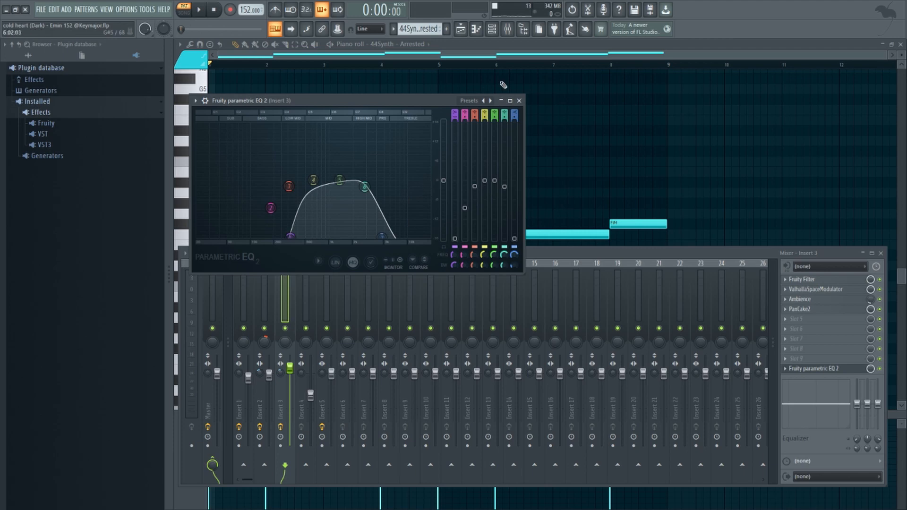
click(520, 101)
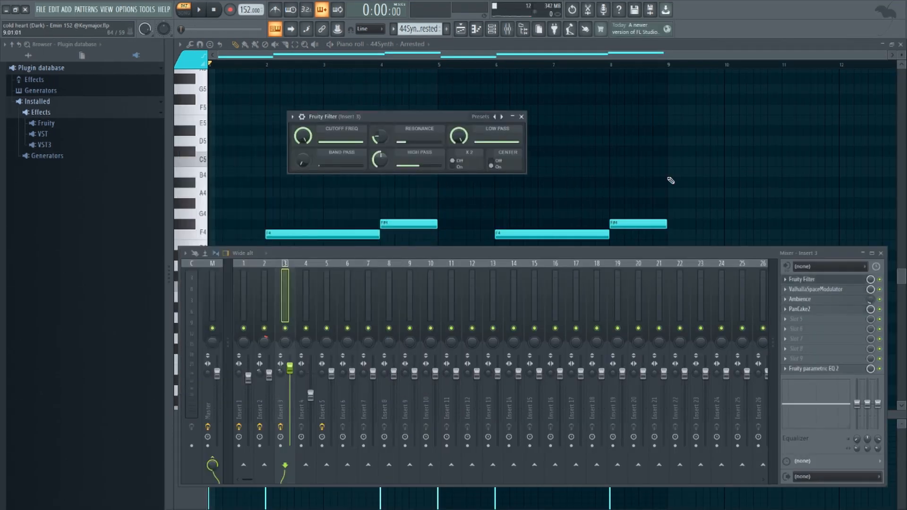
click(815, 281)
right_click(871, 280)
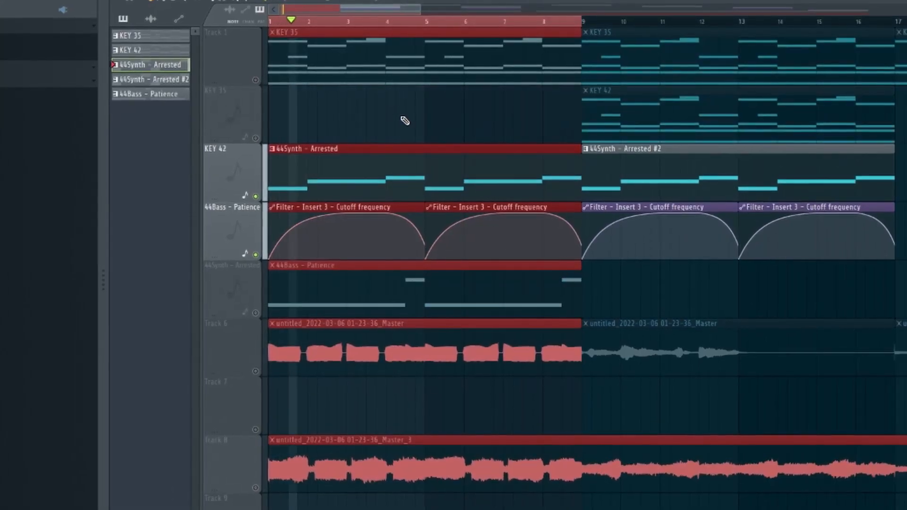
Step: Play the 44Synth - Arrested clip in the playlist with Insert 3's Fruity Filter open to follow its cutoff frequency automation
click(414, 145)
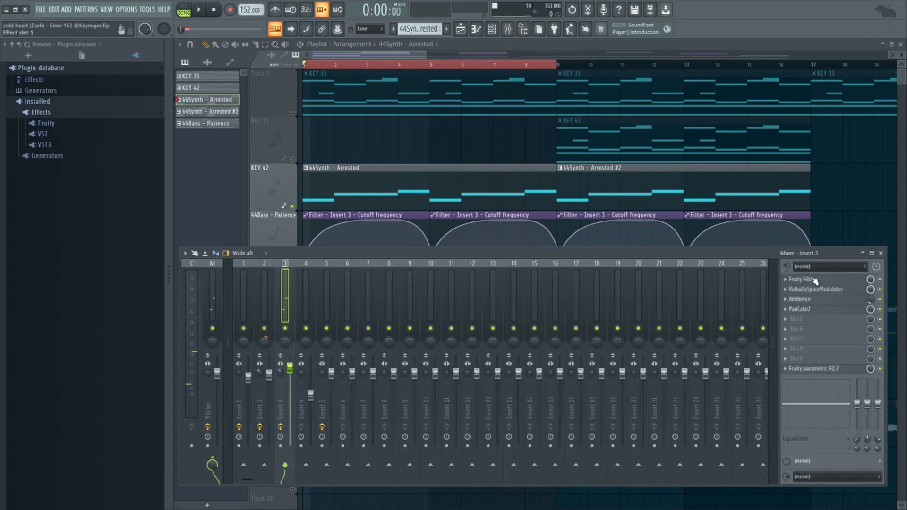
click(814, 281)
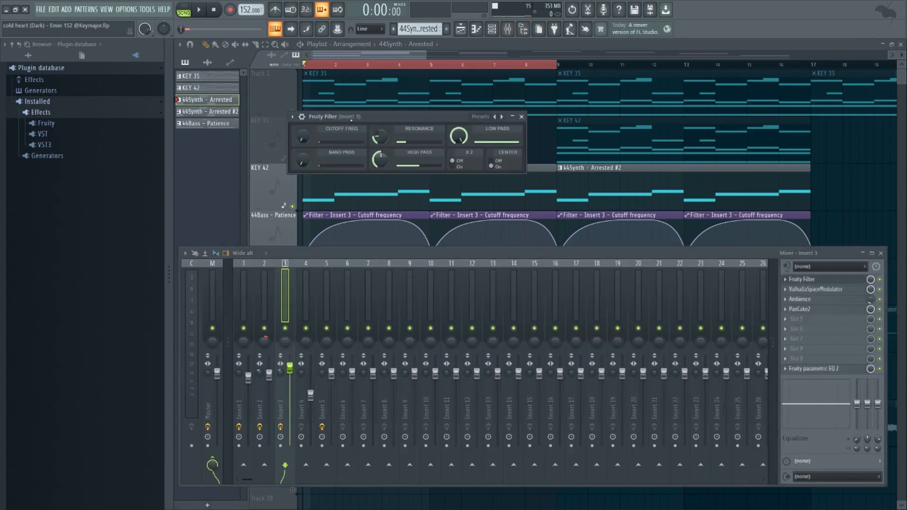
drag(351, 120, 473, 107)
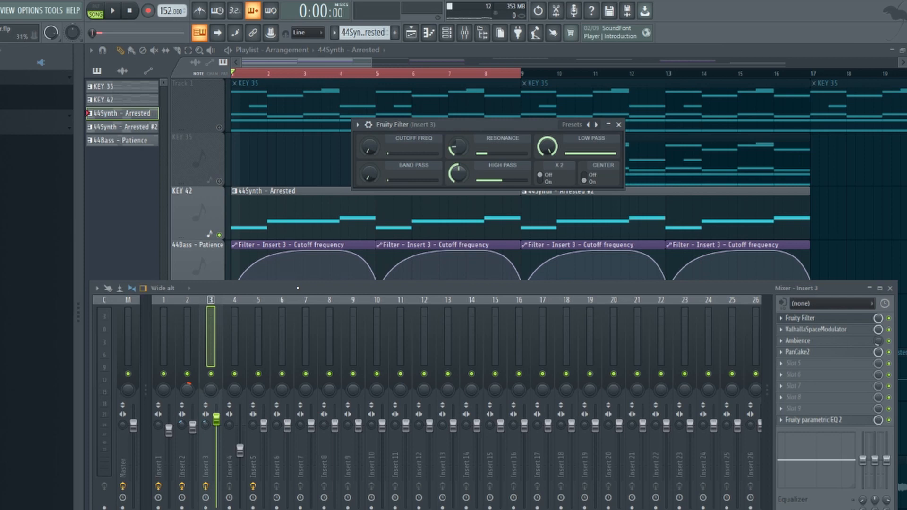
key(space)
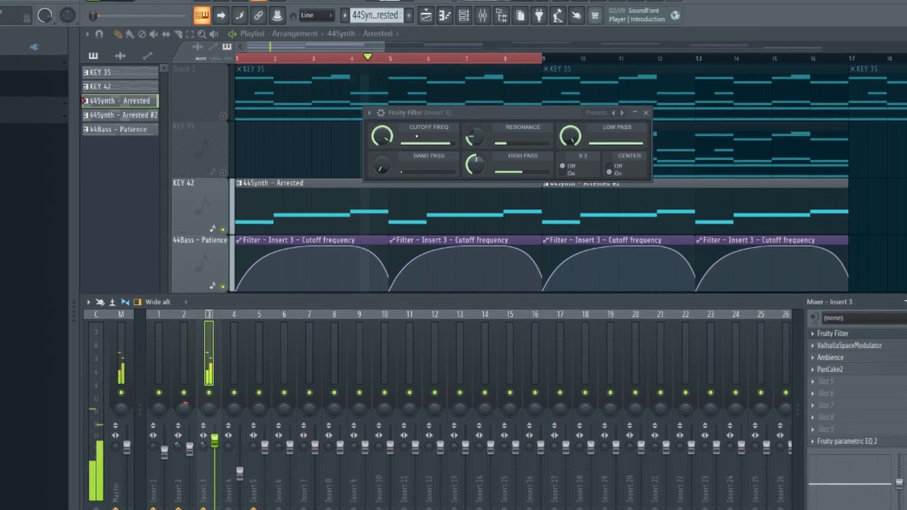
key(space)
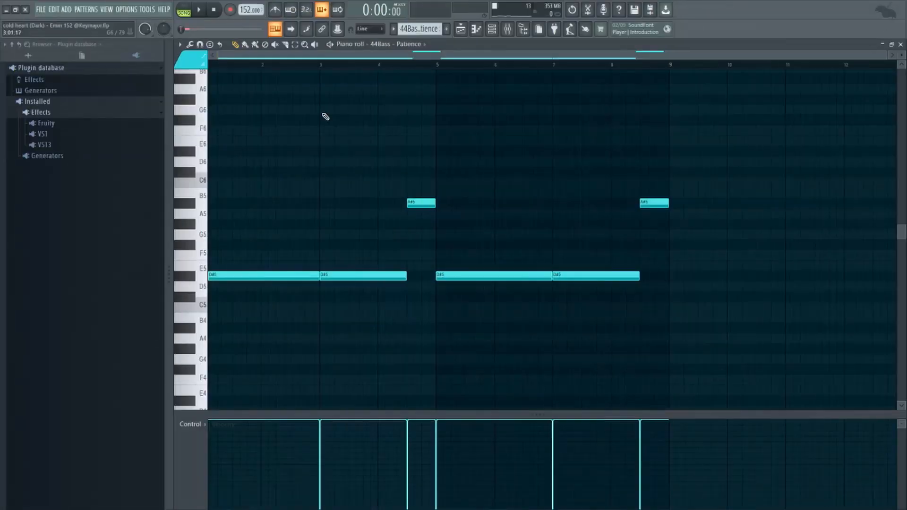
Step: Open the 44Bass - Patience channel settings and locate its sample in the browser
click(408, 44)
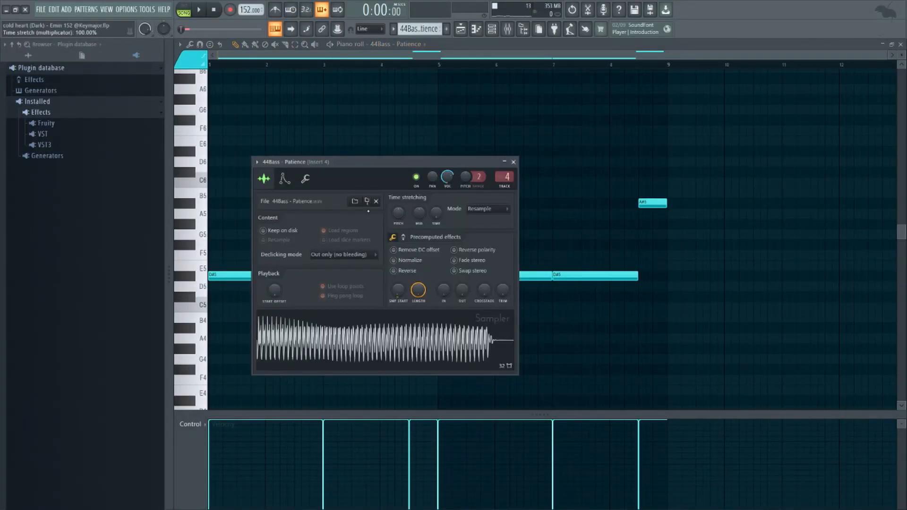
click(368, 202)
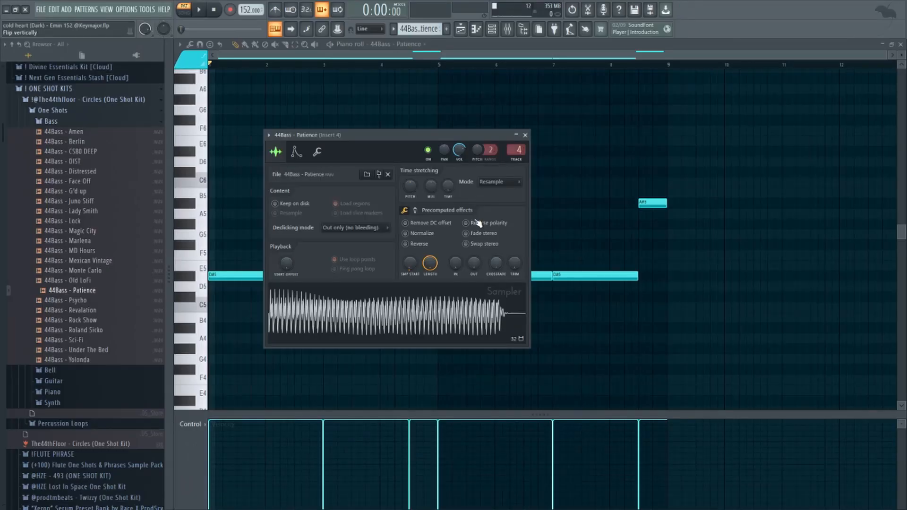
drag(370, 142, 370, 138)
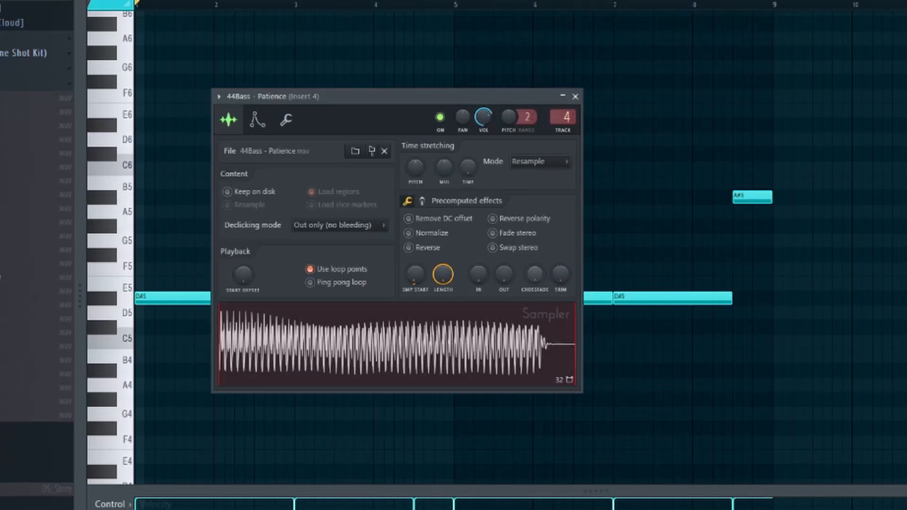
Step: Enable the loop points and ping pong loop playback options for the 44Bass - Patience sample
click(339, 285)
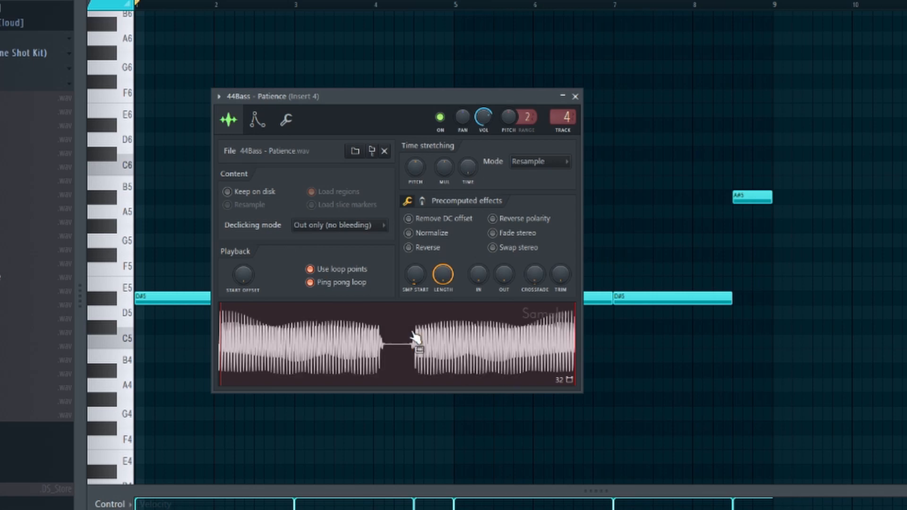
click(385, 352)
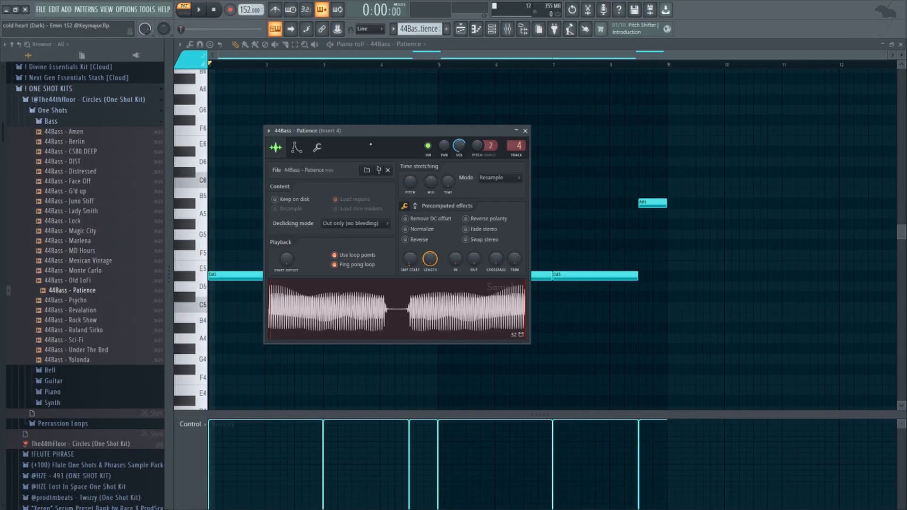
key(Escape)
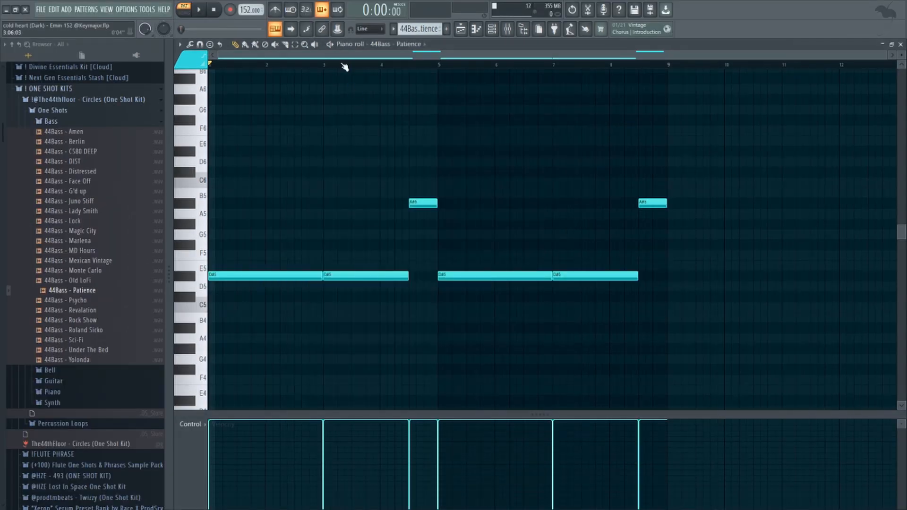
Step: Recheck the 44Bass - Patience sampler settings and examine the equalizer on mixer track Insert 4
right_click(376, 45)
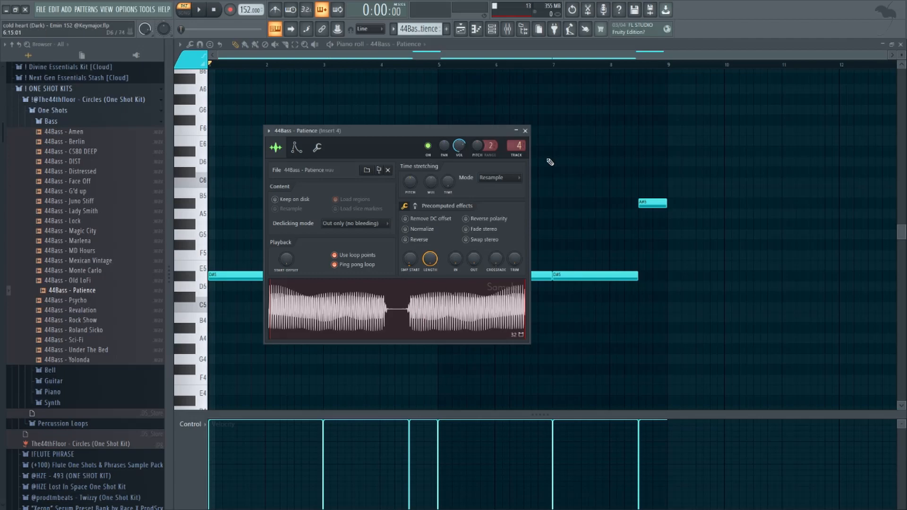
key(Escape)
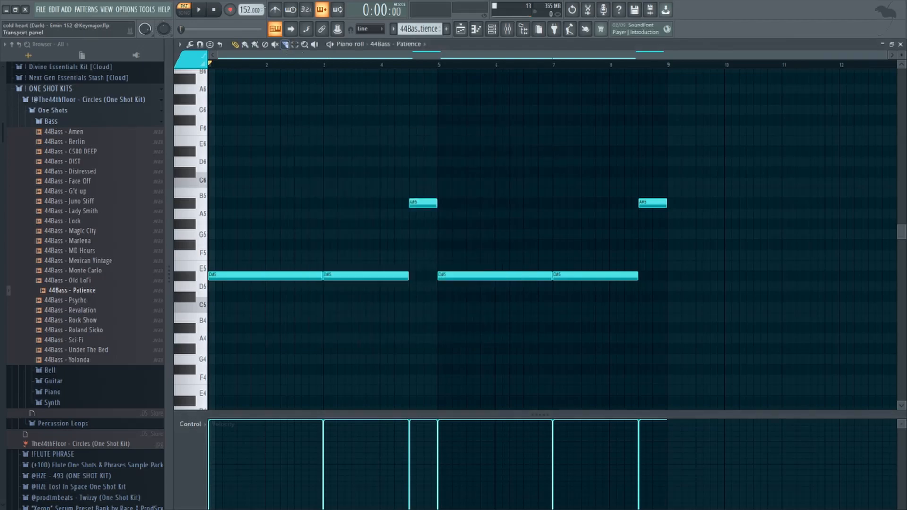
key(F9)
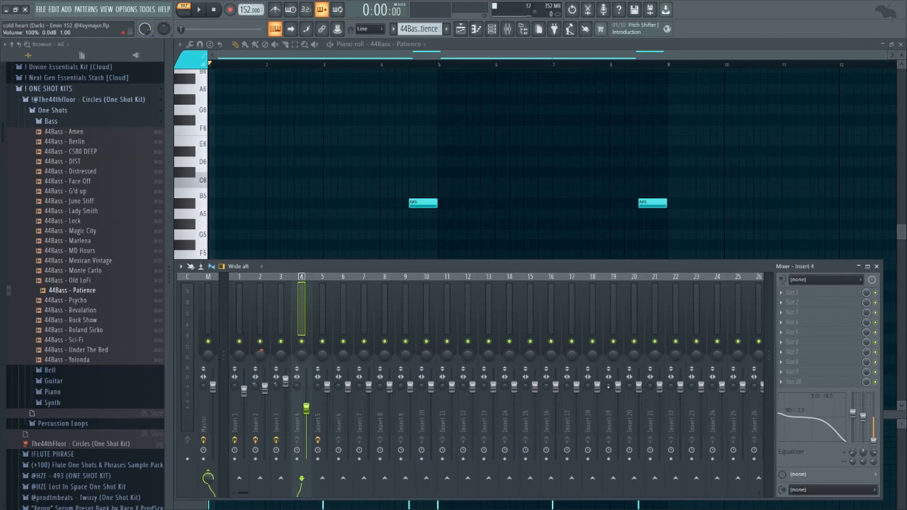
Step: Unmute the melody and bass tracks in the playlist and clear the time selection over the first eight bars
key(F5)
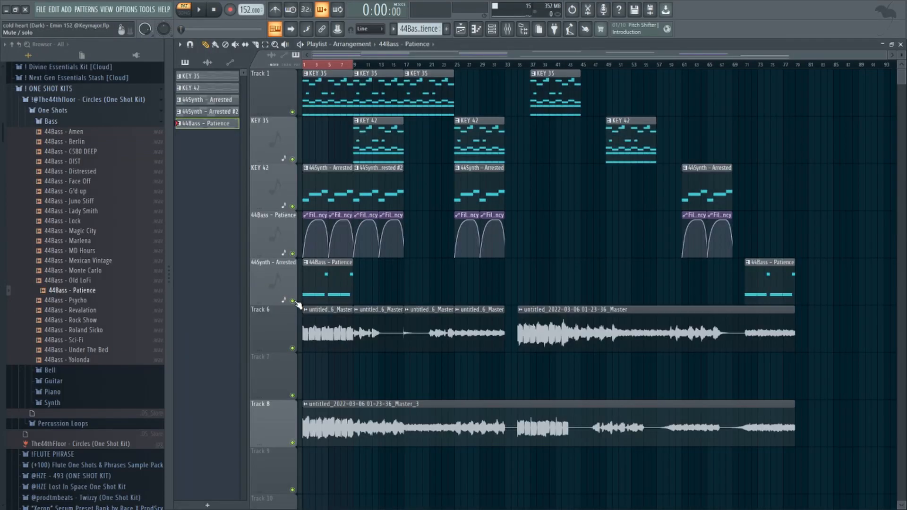
drag(299, 305, 299, 75)
double_click(350, 65)
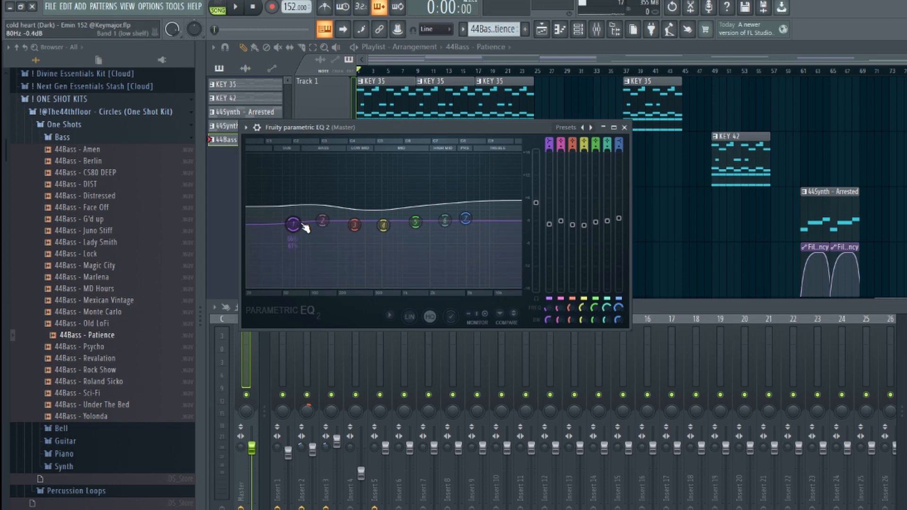
Step: Check the Fruity parametric EQ 2 and Fruity soft clipper settings on the Master mixer track
click(906, 336)
click(831, 303)
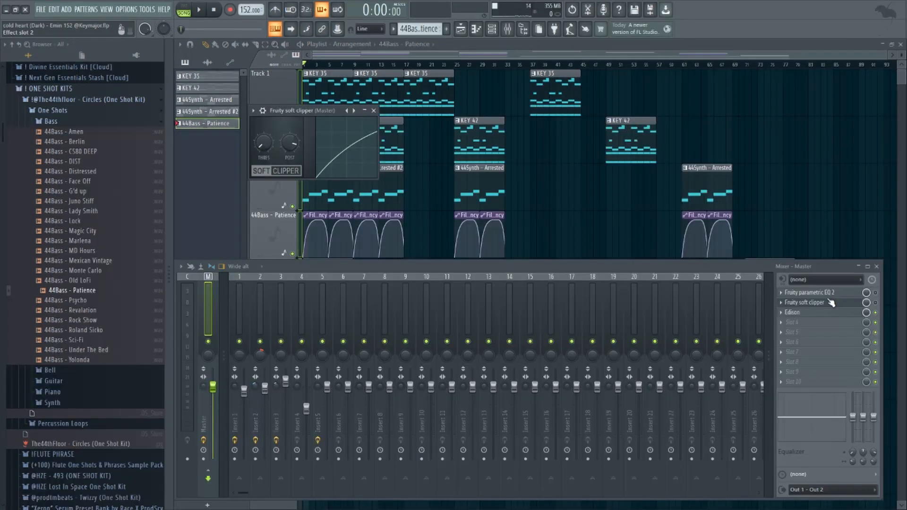
click(832, 303)
click(834, 293)
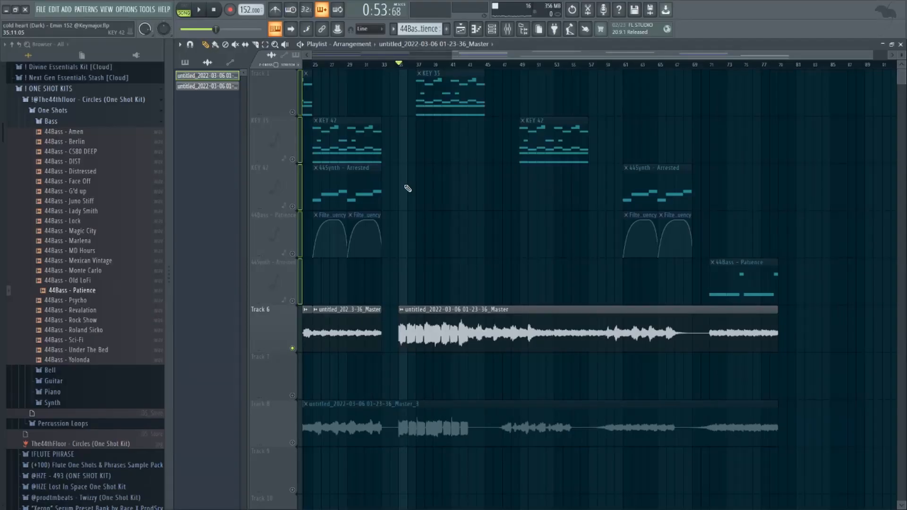
Step: Turn on the Reverse effect in the settings of the recorded master audio clip on Track 6
double_click(510, 338)
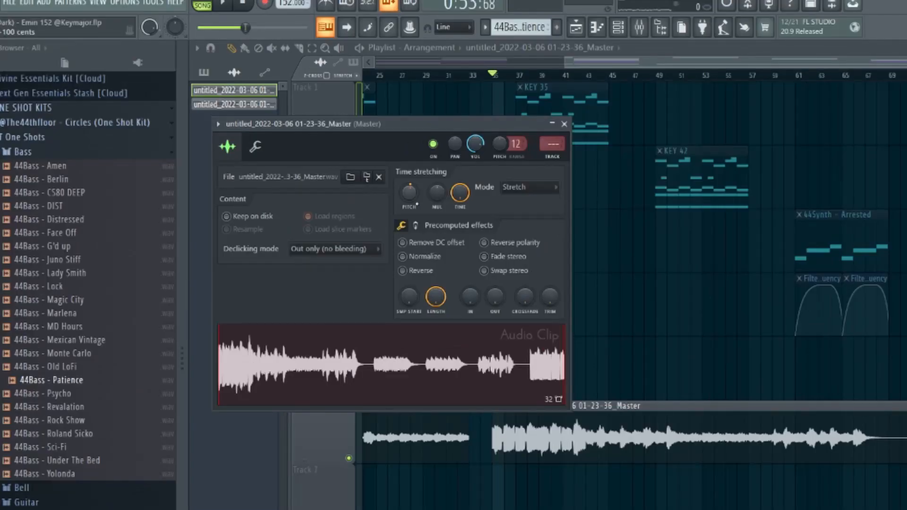
click(437, 273)
click(614, 237)
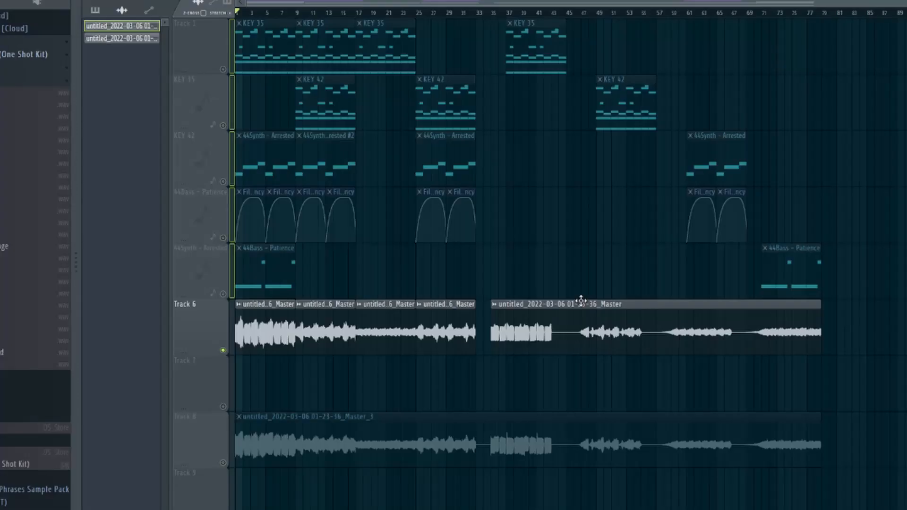
Step: Place a copy of the reversed master clip on Track 7, slice it at each melody section, and delete the first slice
drag(487, 292, 324, 389)
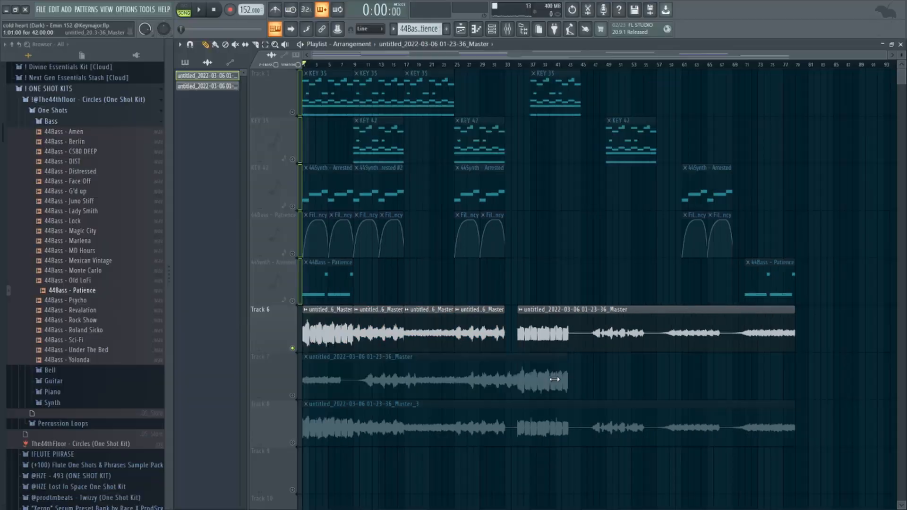
drag(553, 379, 589, 377)
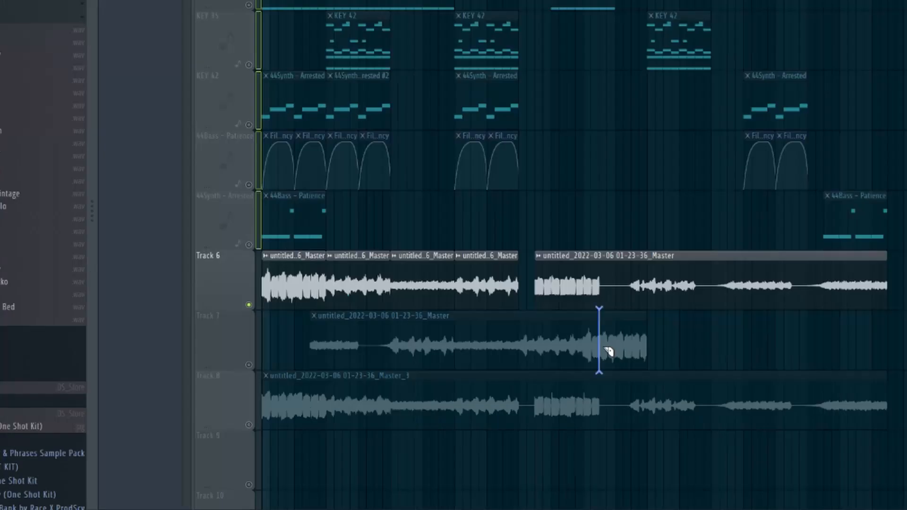
click(558, 382)
click(524, 349)
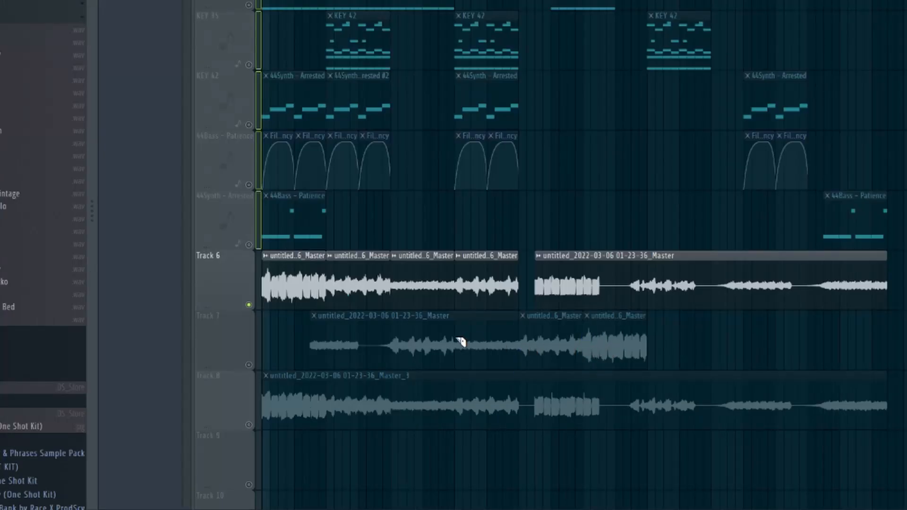
click(461, 343)
click(395, 343)
right_click(352, 347)
Step: Rearrange the Track 7 audio slices in the opposite order, starting from bar 1
drag(602, 357, 198, 344)
mouse_move(564, 349)
mouse_down()
mouse_move(372, 338)
mouse_move(557, 348)
mouse_up()
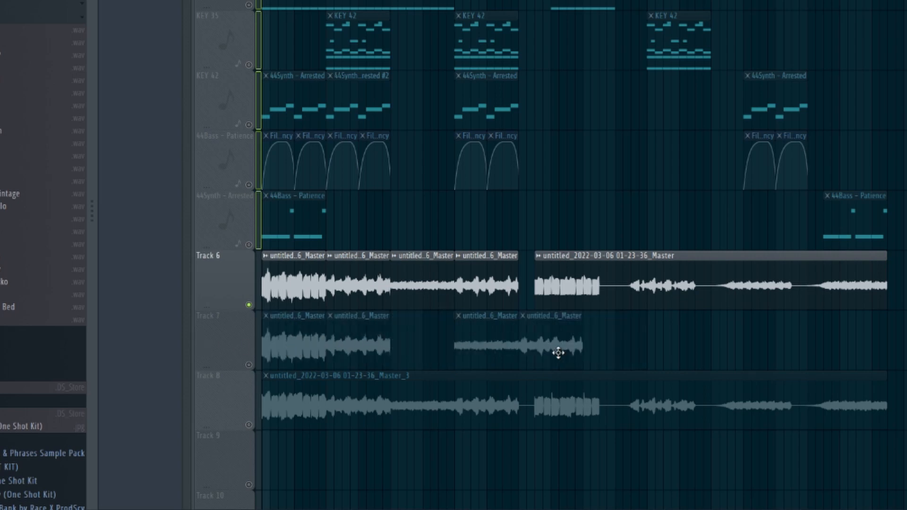
click(556, 347)
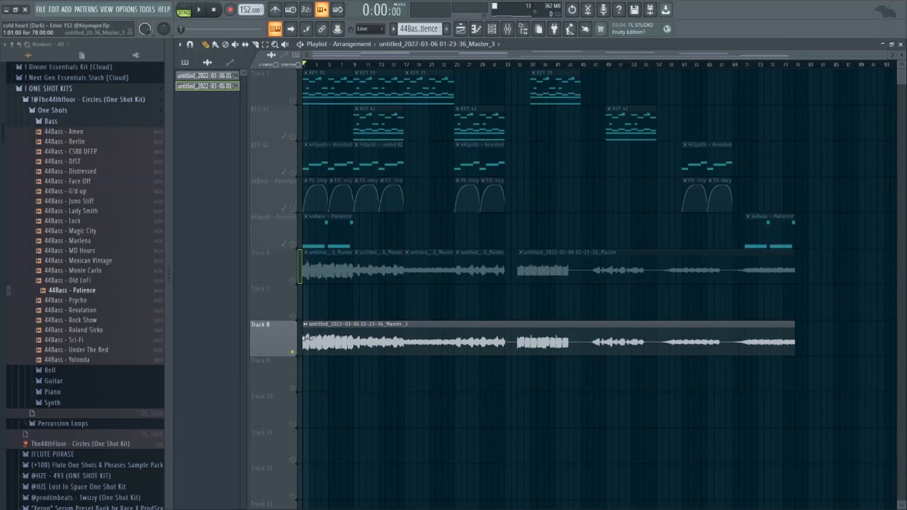
Step: Check the channel settings of the recorded master audio clip on Track 8
double_click(307, 338)
key(Escape)
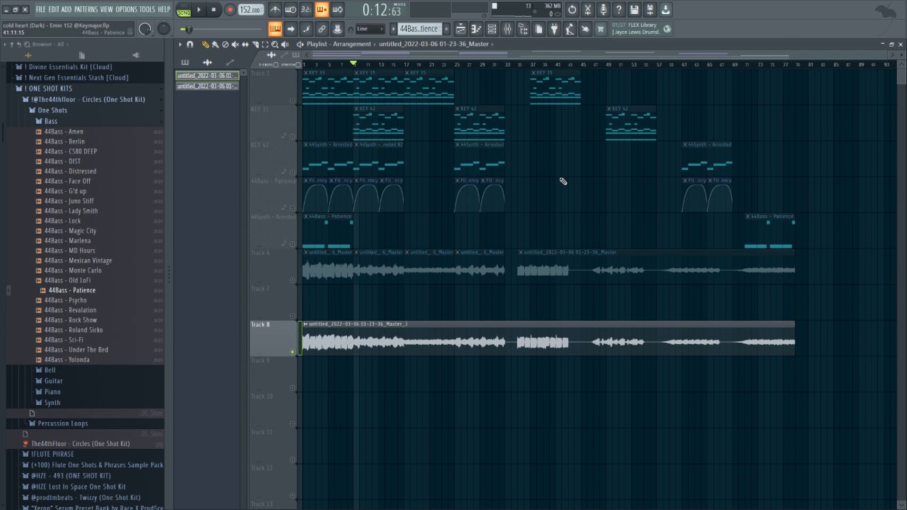
Step: Review the KEY 35 pattern's notes and select the 44Synth - Arrested and 44Bass - Patience channels in the channel rack
double_click(551, 90)
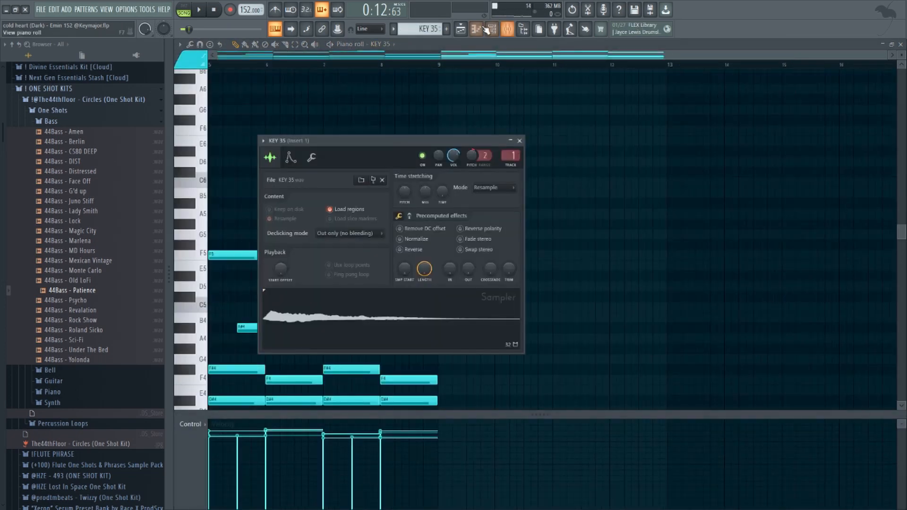
click(492, 29)
click(364, 107)
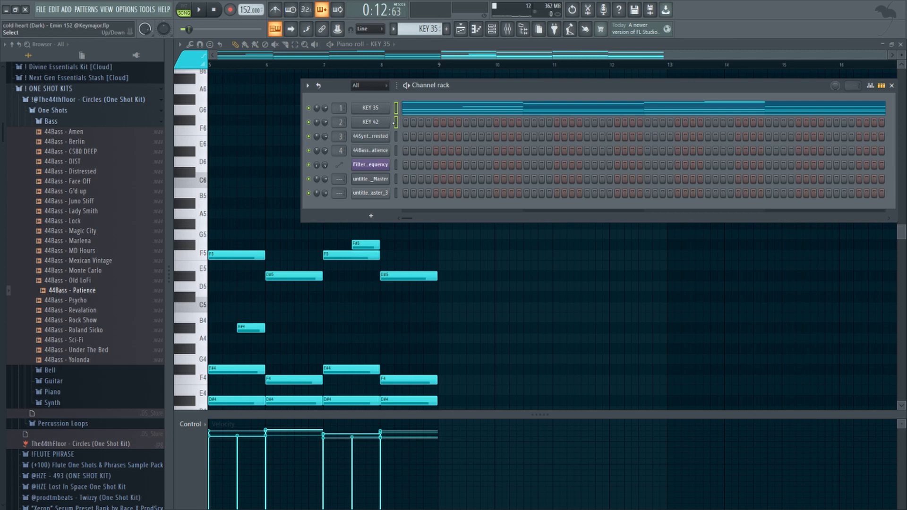
drag(396, 137, 396, 151)
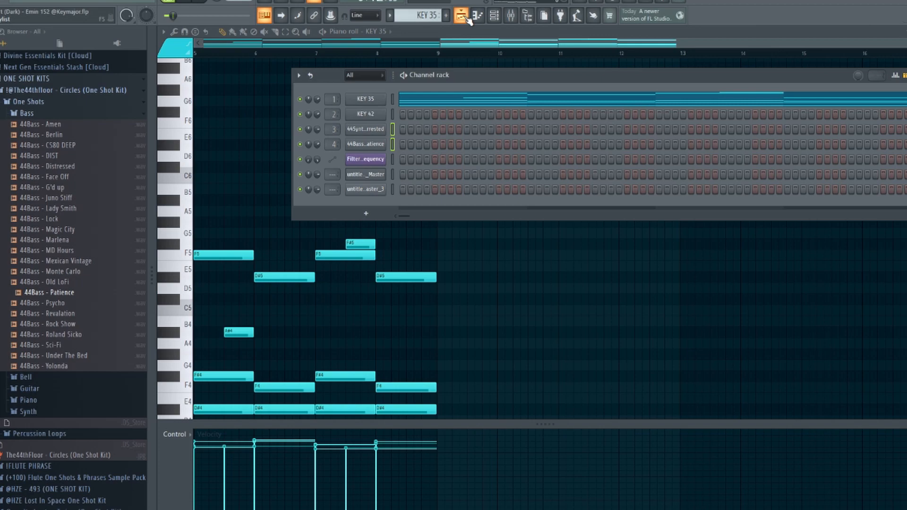
click(467, 18)
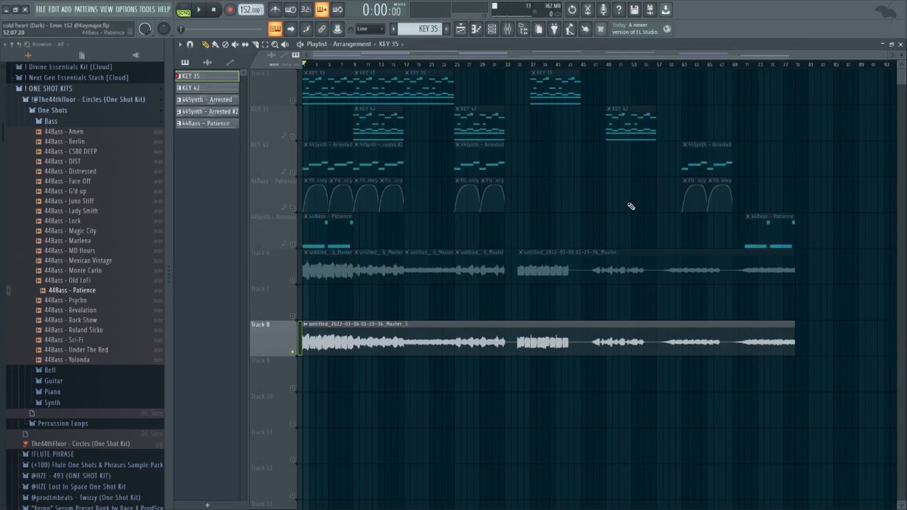